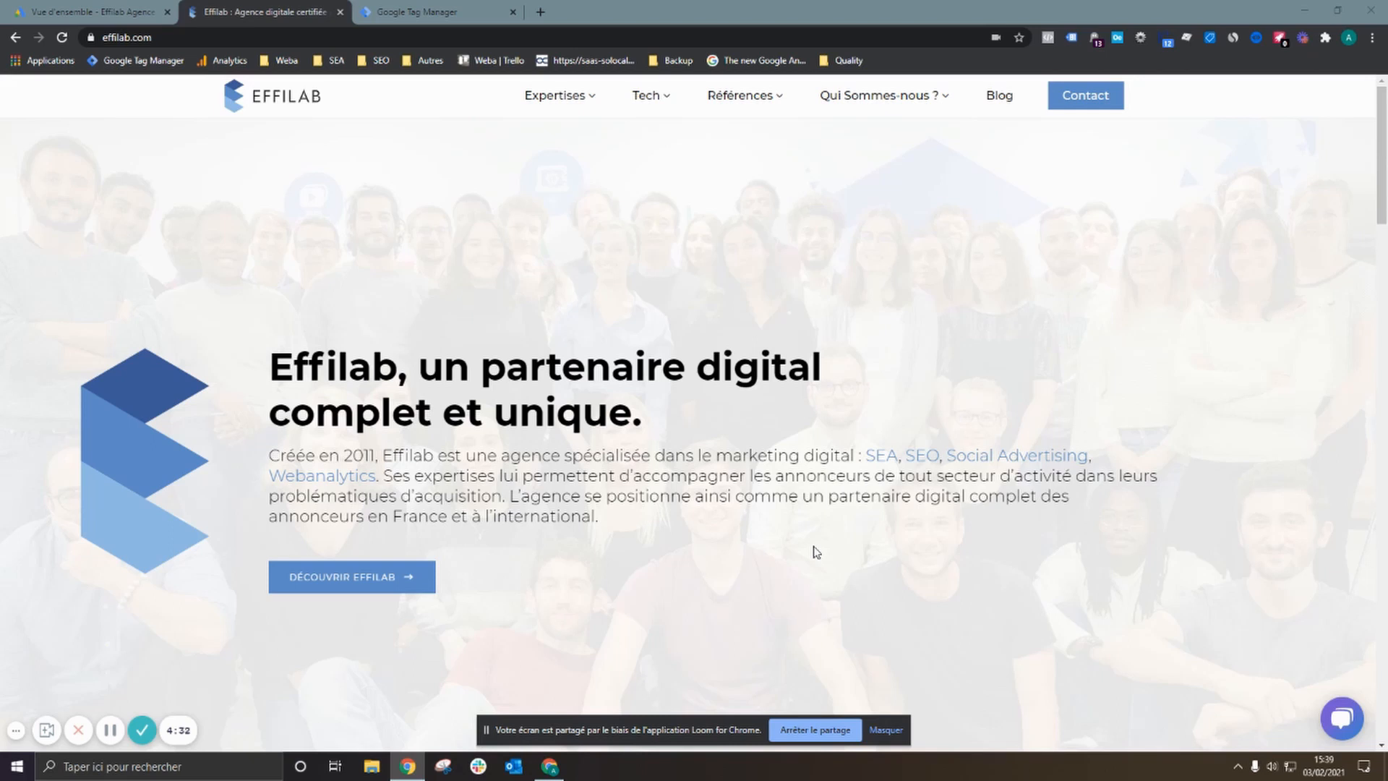
Switch to Google Ads and open the list of conversion actions for the account
{"action": "key", "text": "ctrl+shift+Tab"}
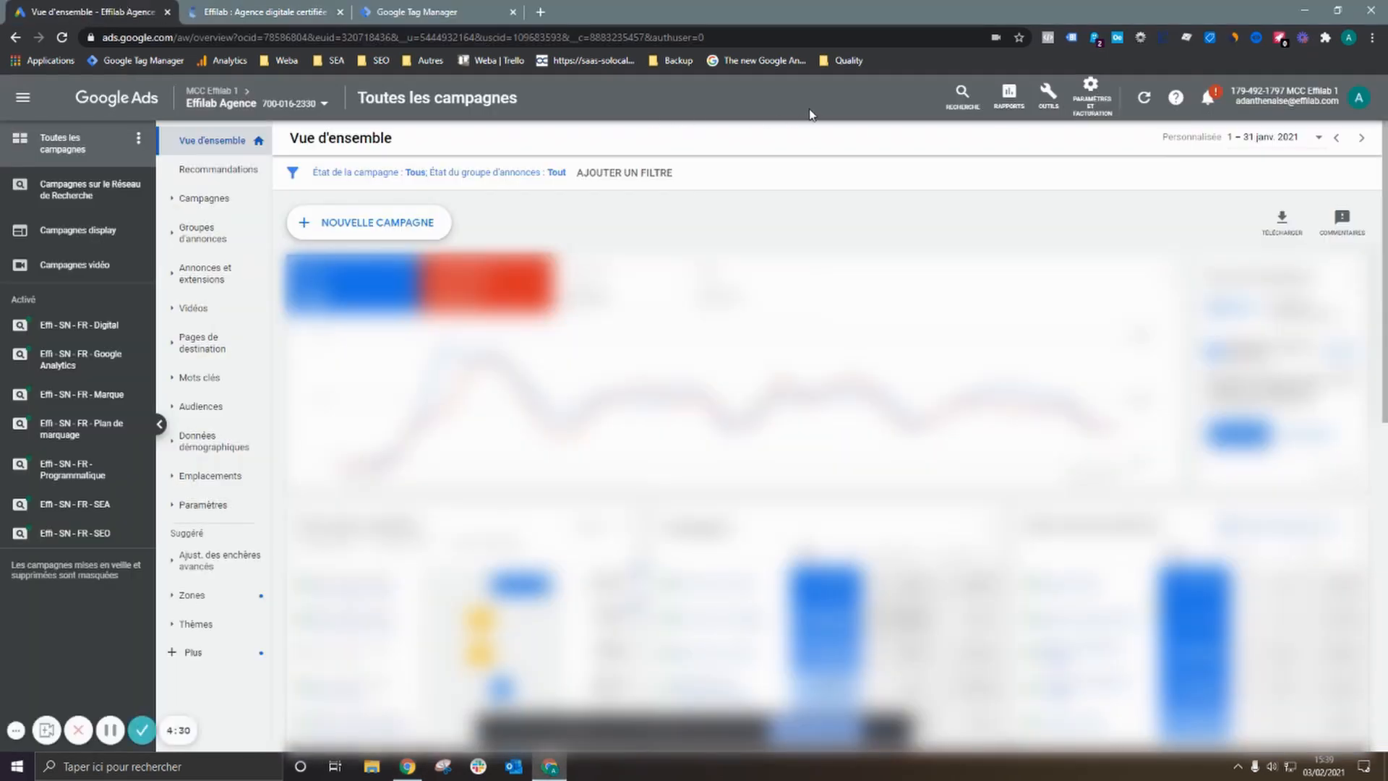
{"action": "left_click", "coordinate": [1047, 108]}
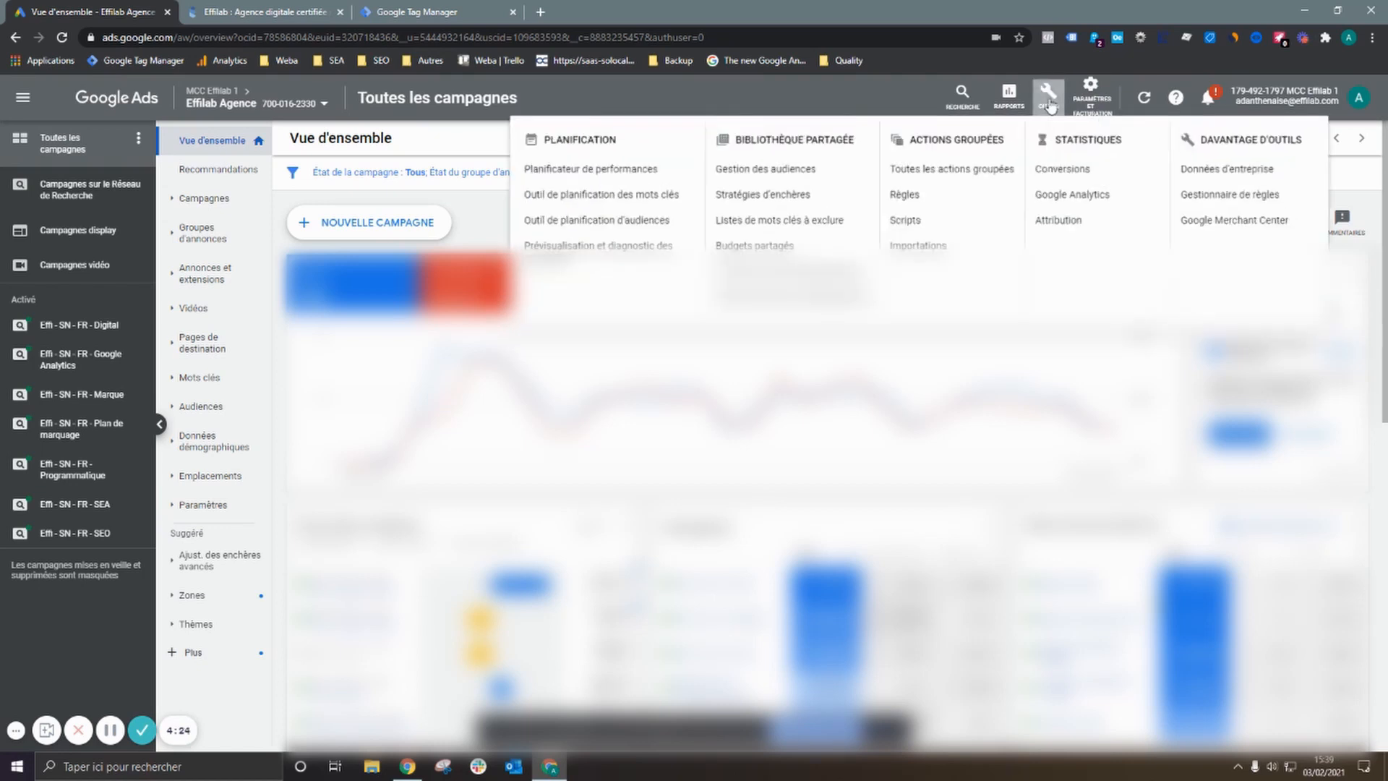
{"action": "left_click", "coordinate": [1067, 174]}
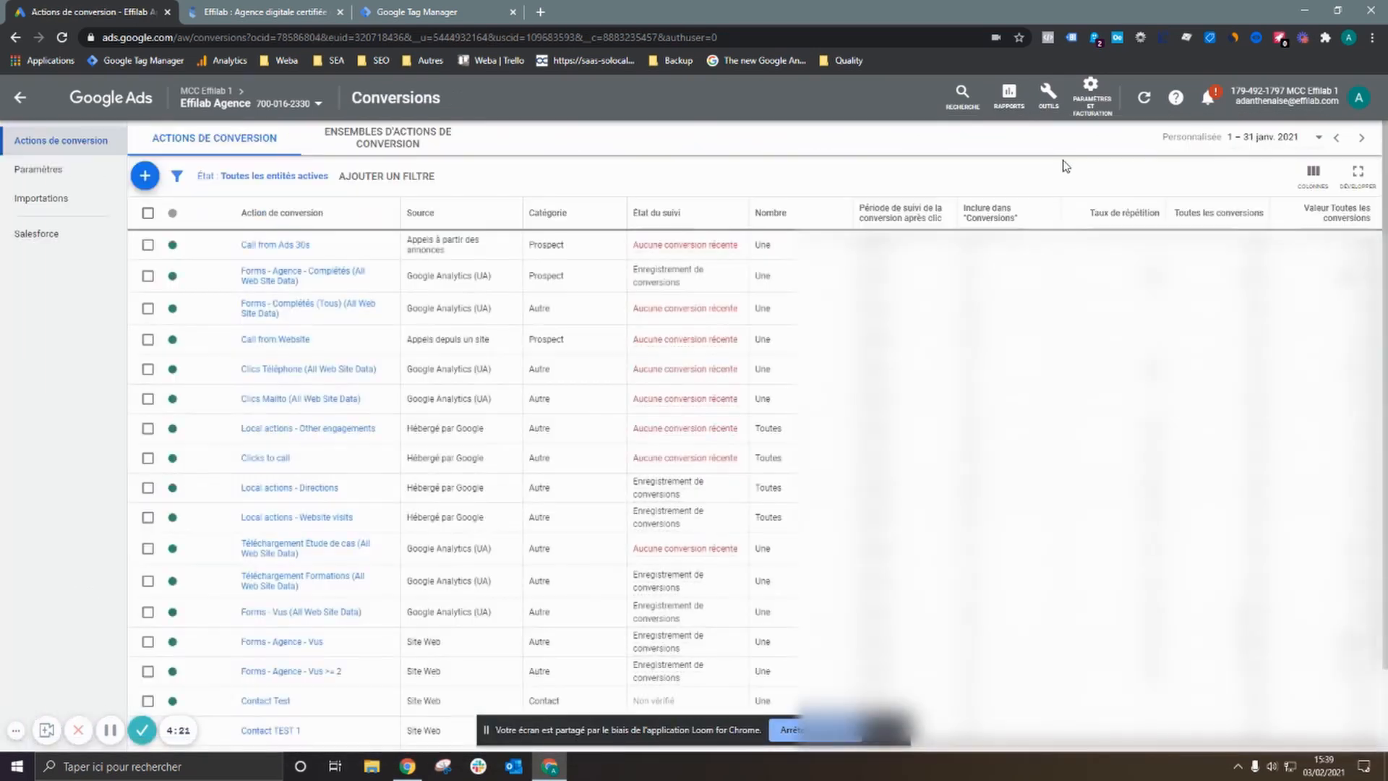
Examine the Google Tag Manager installation details of the Contact TEST 1 conversion action, including its conversion ID, and return to the list
{"action": "scroll", "coordinate": [762, 300], "scroll_direction": "down", "scroll_amount": 2}
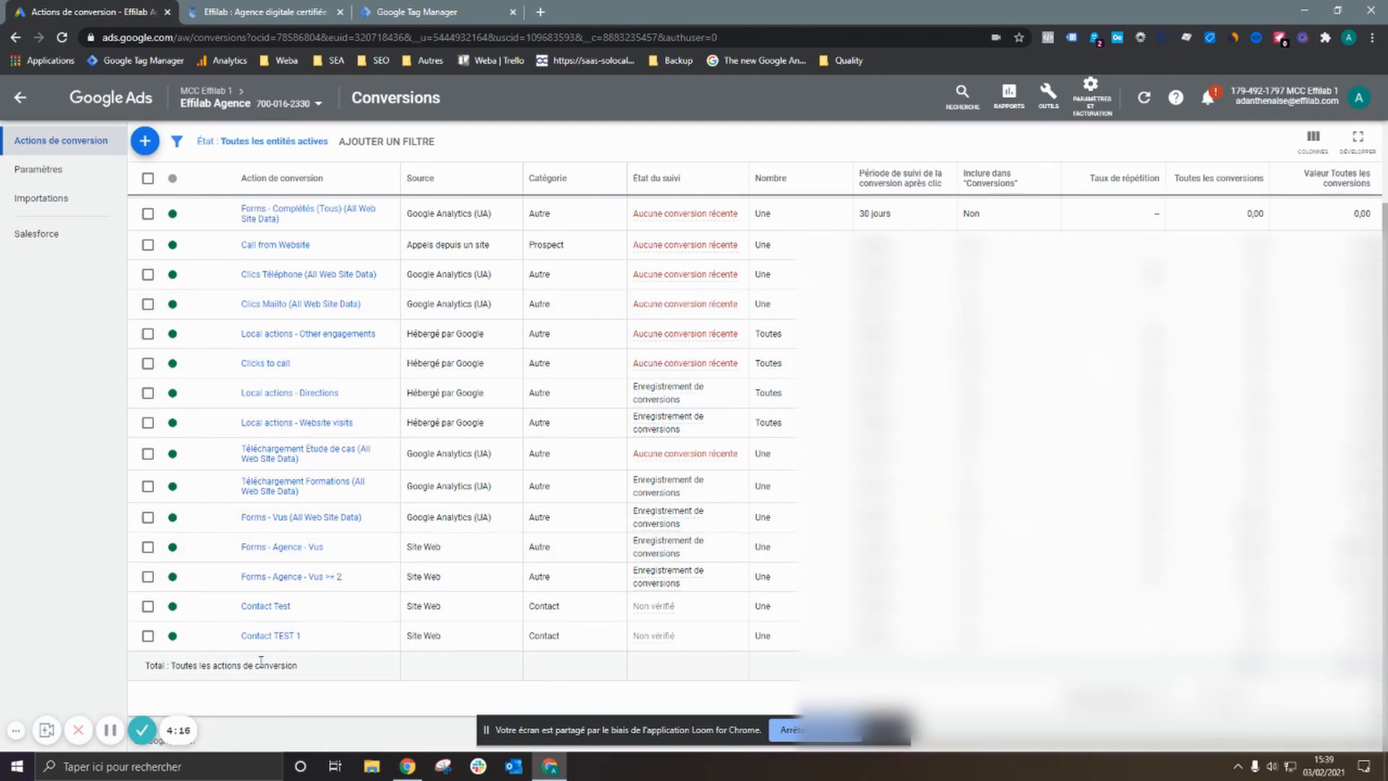
{"action": "scroll", "coordinate": [303, 578], "scroll_direction": "up", "scroll_amount": 3}
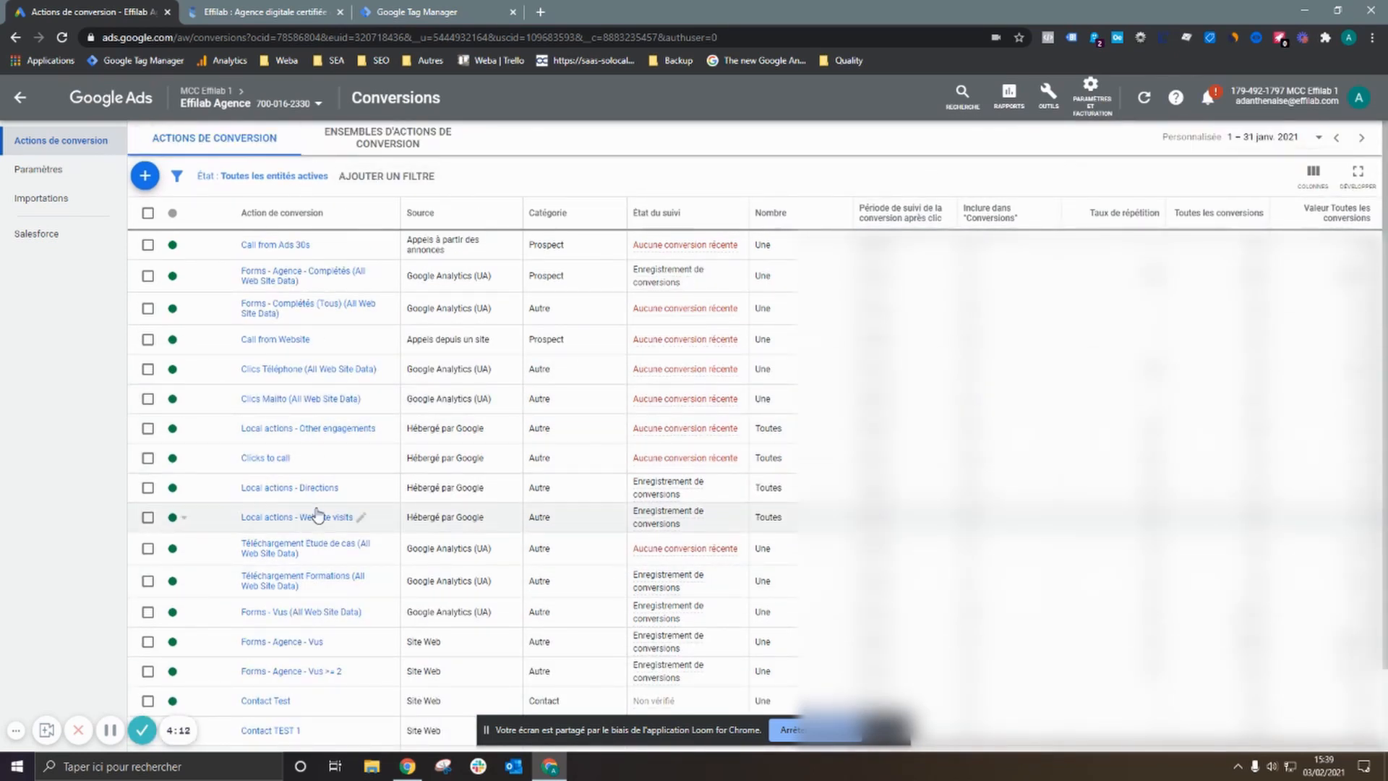
{"action": "scroll", "coordinate": [376, 549], "scroll_direction": "down", "scroll_amount": 2}
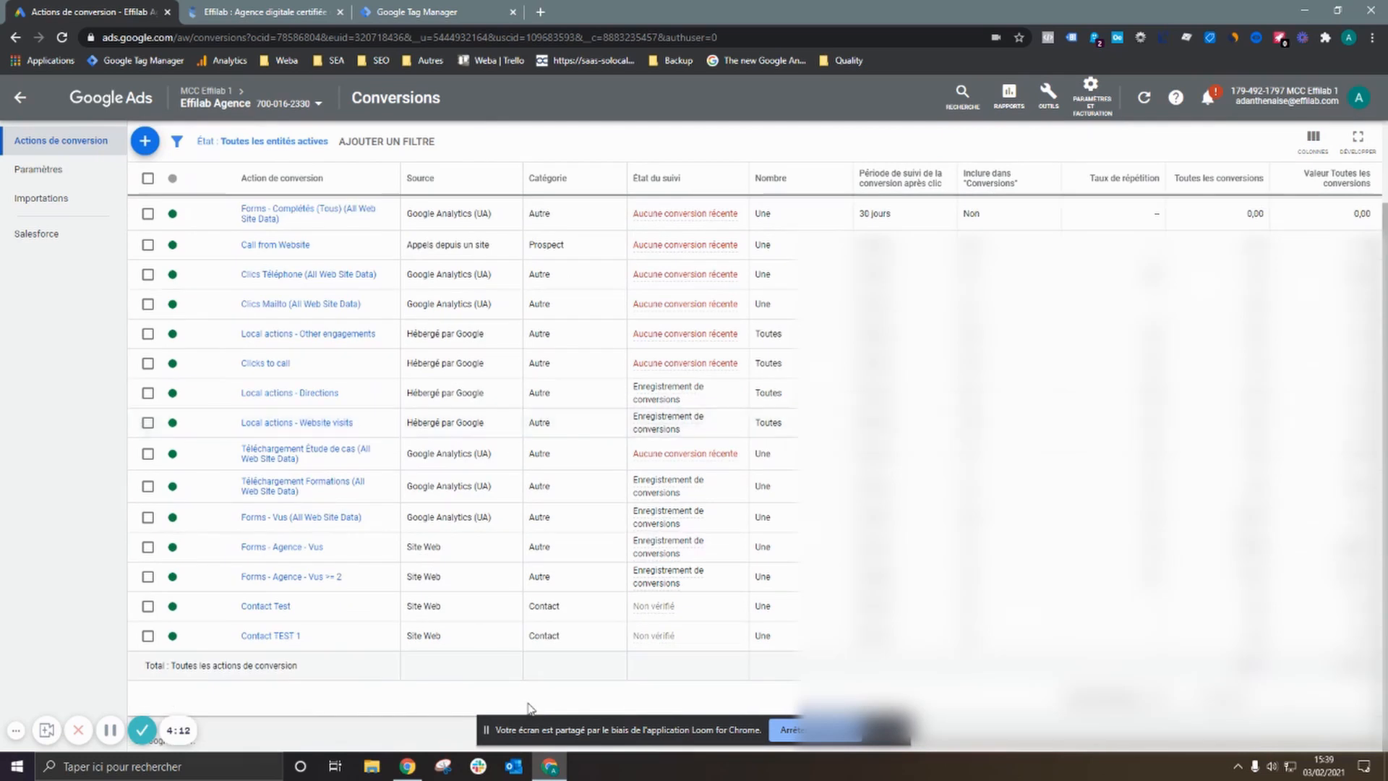
{"action": "left_click", "coordinate": [271, 637]}
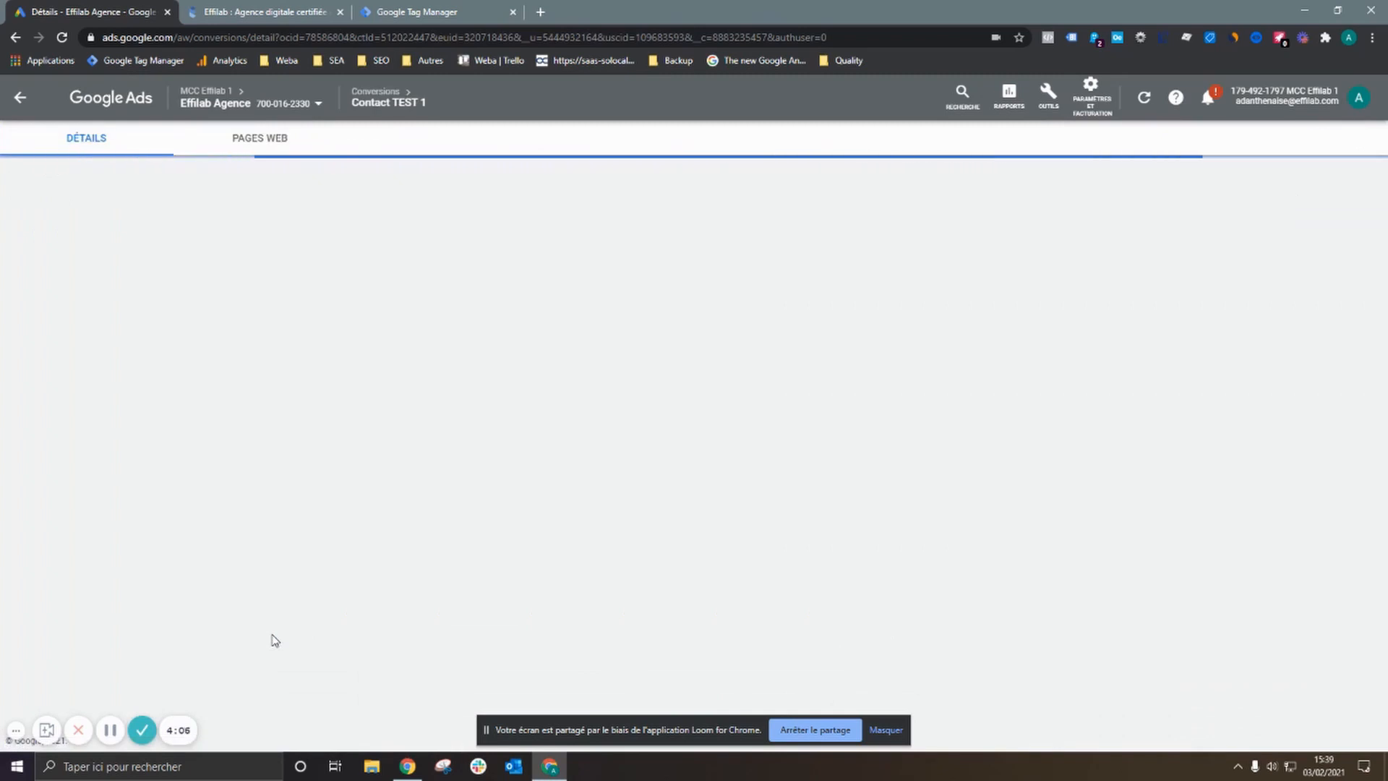
{"action": "left_click", "coordinate": [431, 548]}
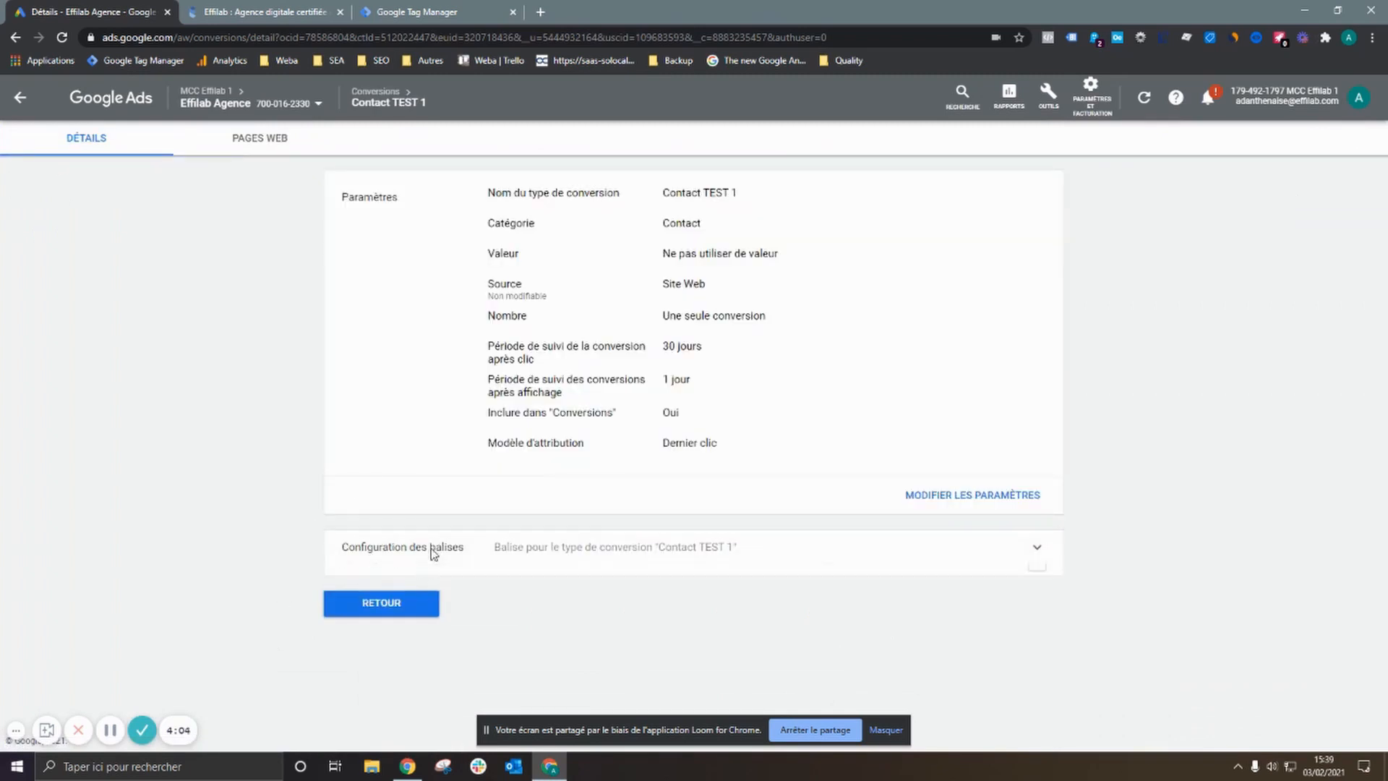
{"action": "scroll", "coordinate": [431, 548], "scroll_direction": "down", "scroll_amount": 1}
{"action": "left_click", "coordinate": [792, 556]}
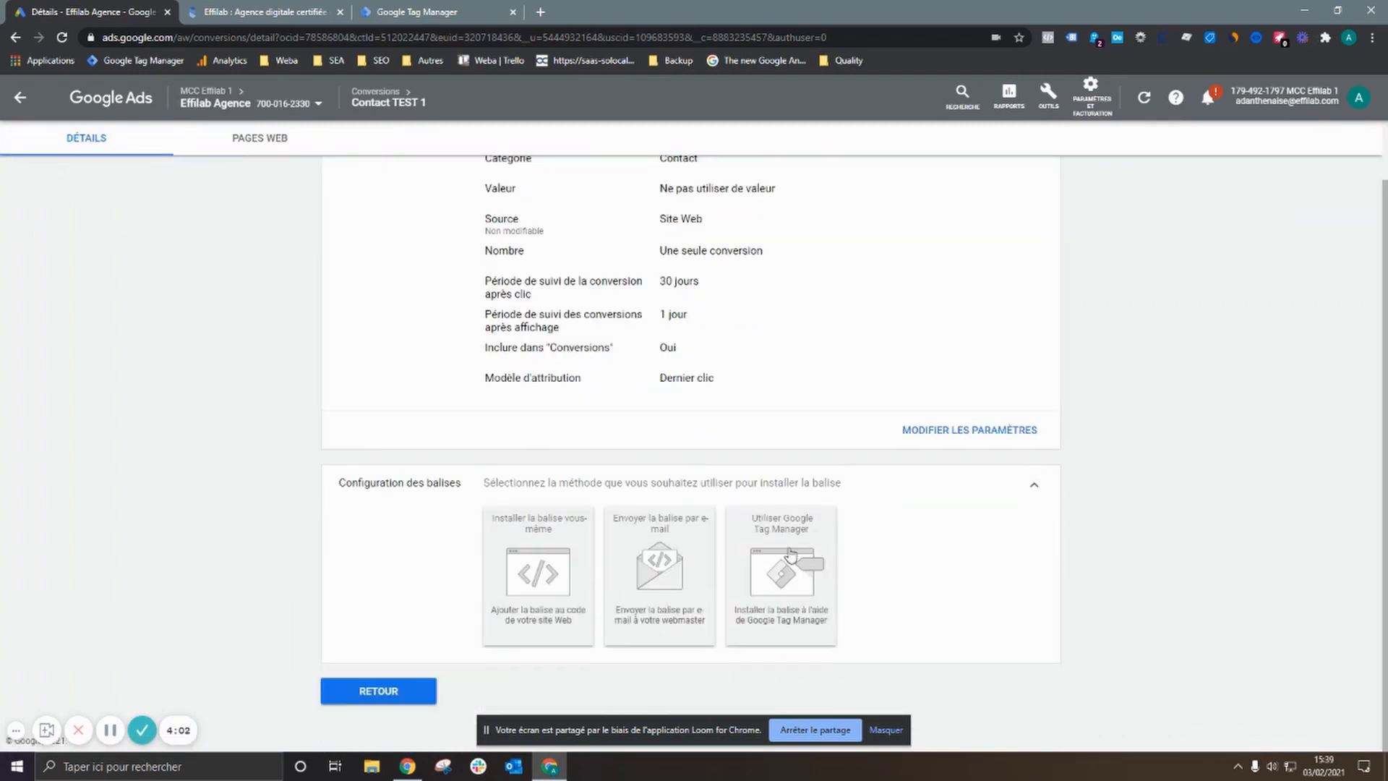
{"action": "scroll", "coordinate": [887, 464], "scroll_direction": "down", "scroll_amount": 1}
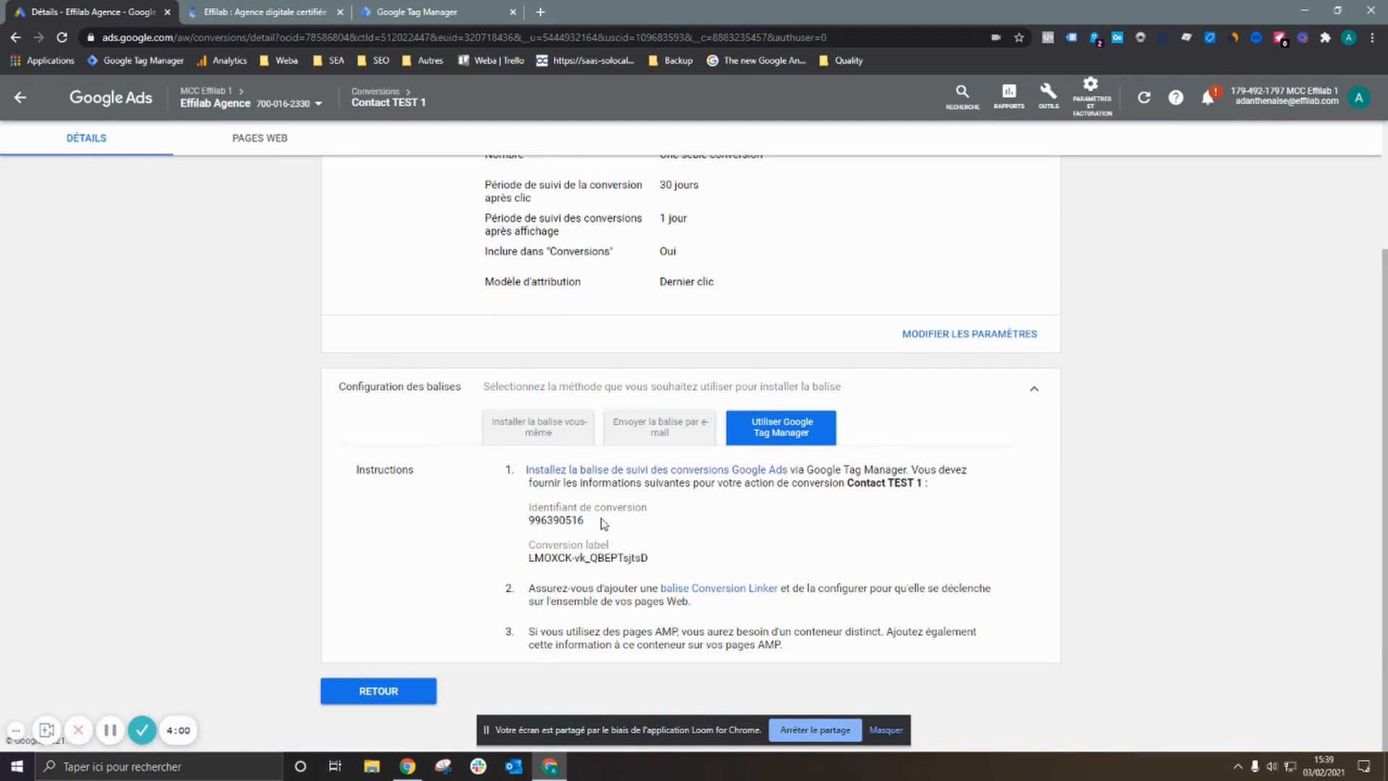
{"action": "left_click_drag", "start_coordinate": [604, 520], "coordinate": [516, 523]}
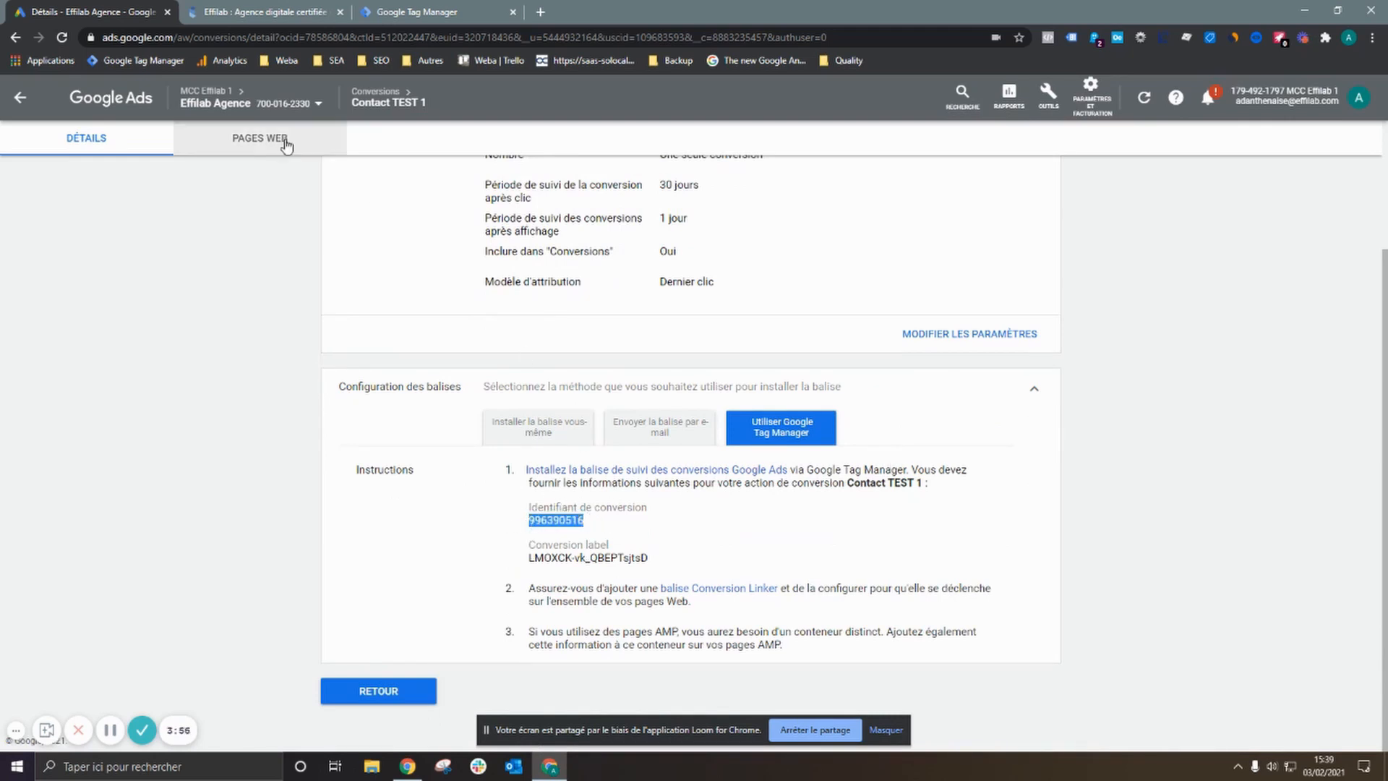
{"action": "left_click", "coordinate": [399, 693]}
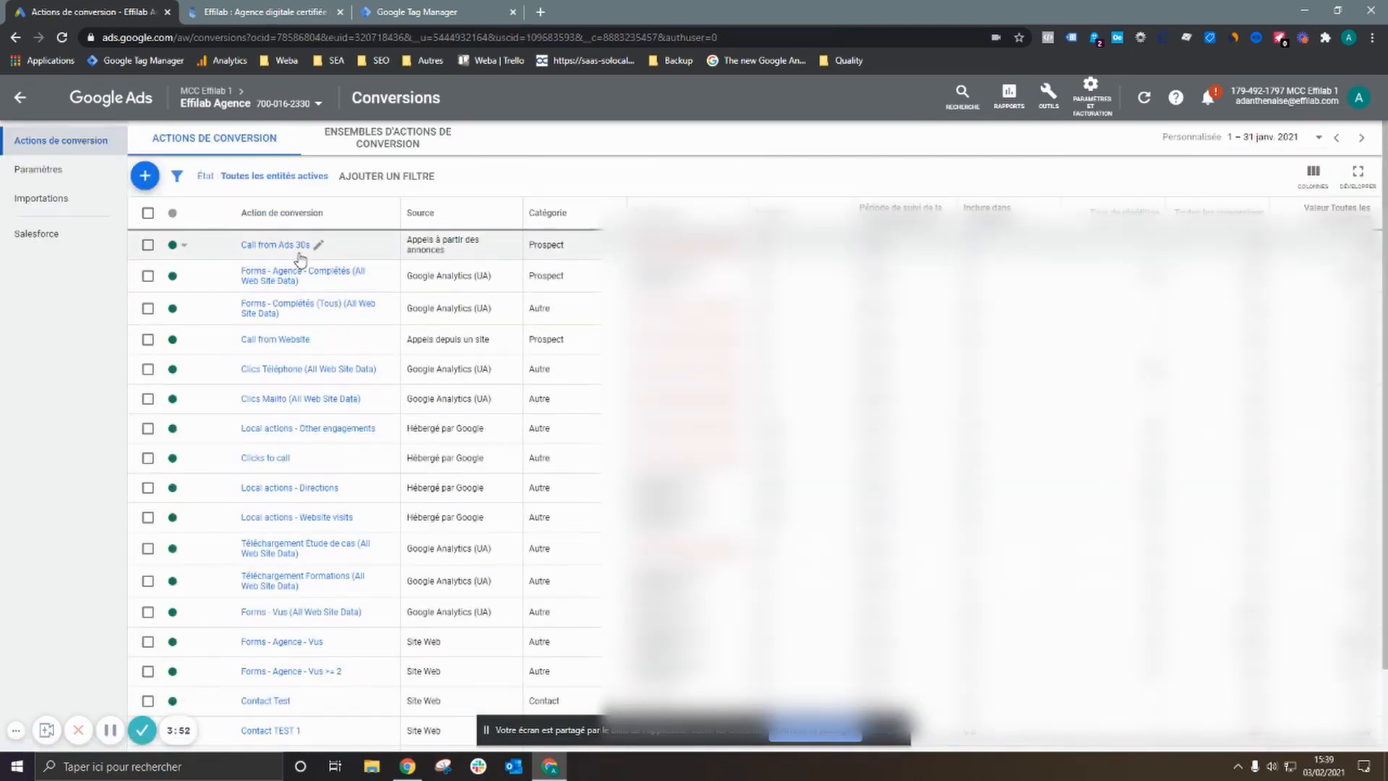
Start a new website conversion action with the category Contact and the name "Contact TEST 2"
{"action": "left_click", "coordinate": [145, 176]}
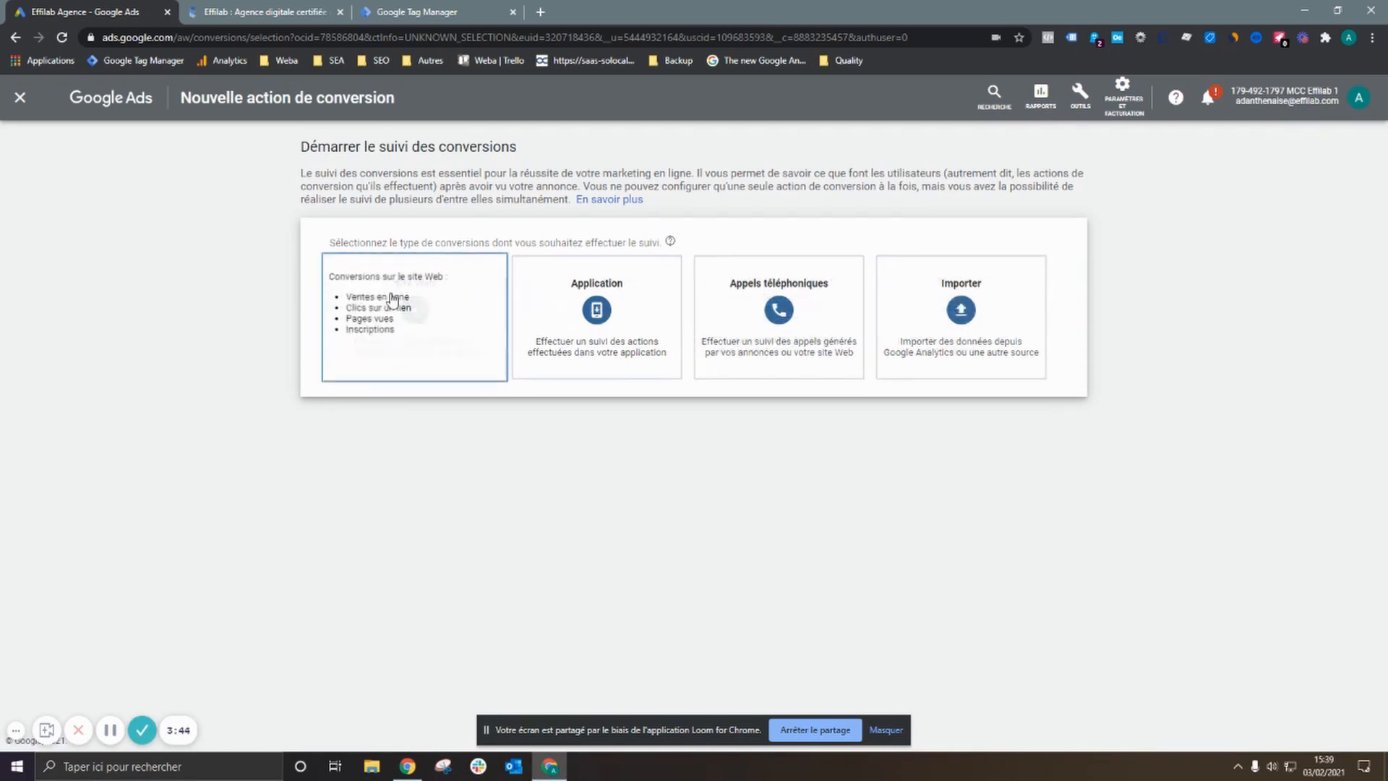
{"action": "left_click", "coordinate": [480, 321]}
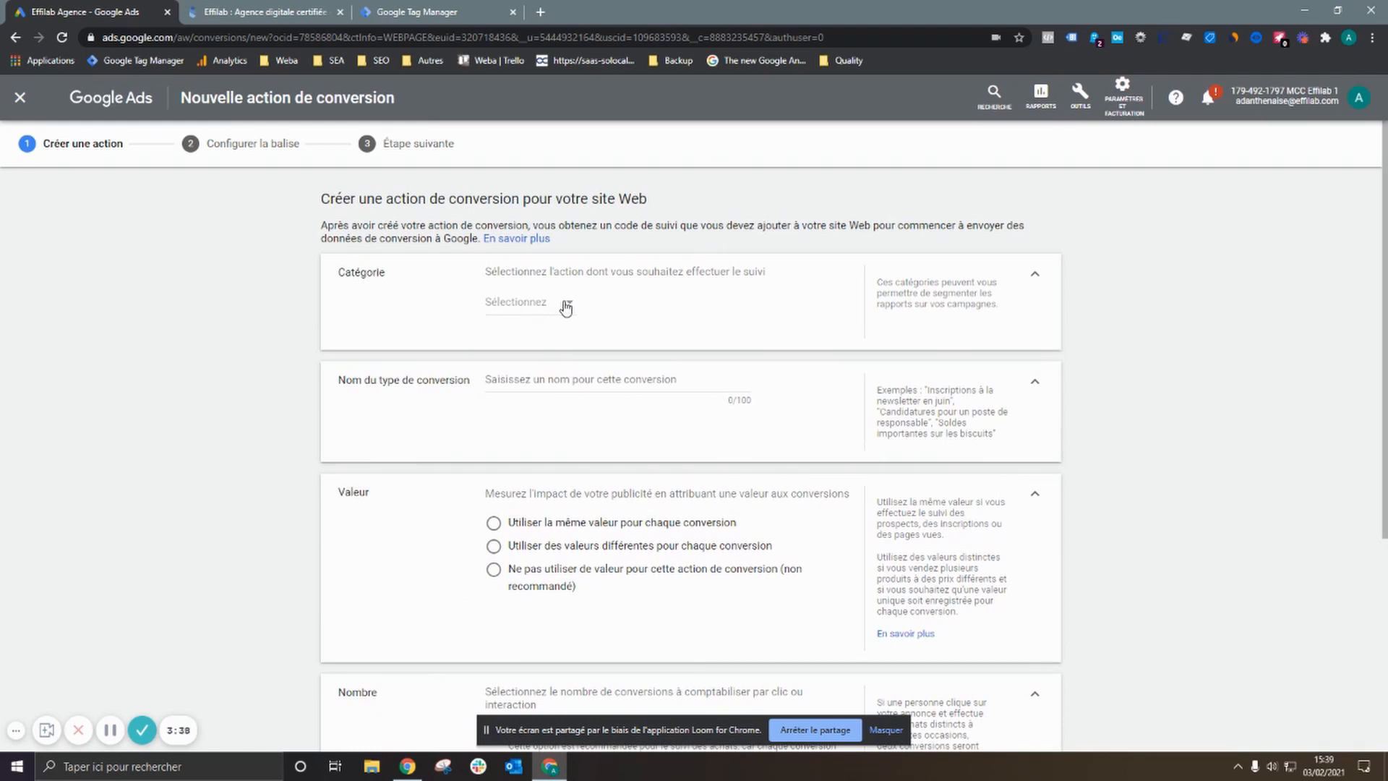
{"action": "left_click", "coordinate": [566, 305]}
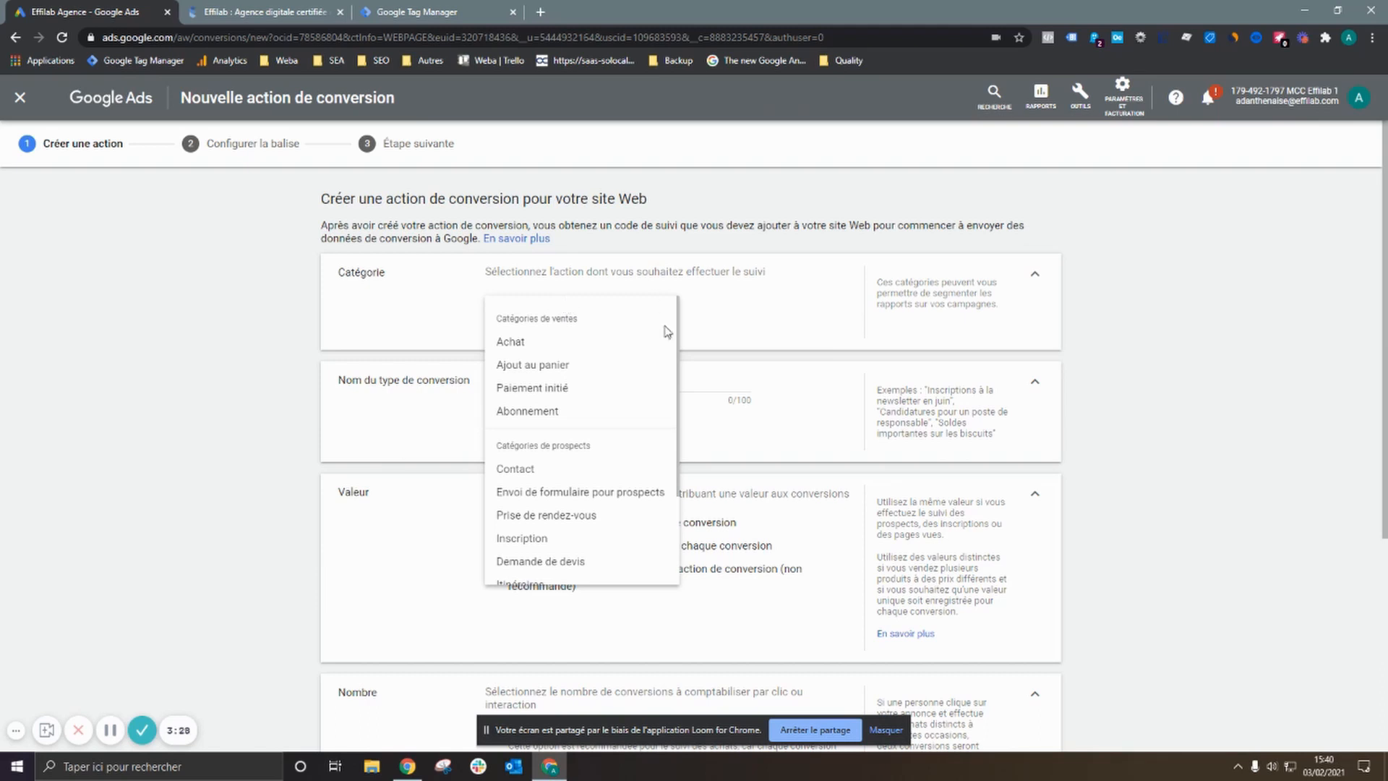
{"action": "left_click", "coordinate": [606, 473]}
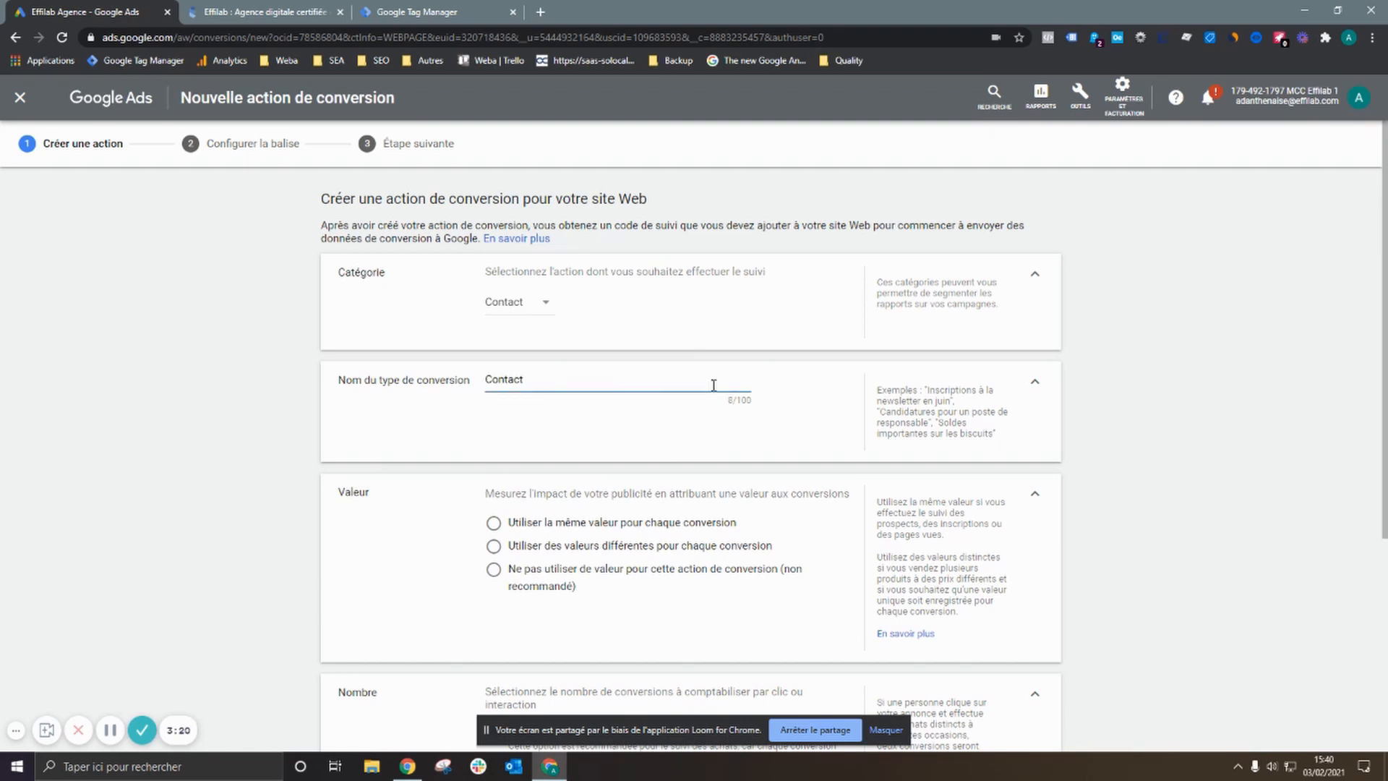
{"action": "type", "text": "t"}
{"action": "scroll", "coordinate": [734, 380], "scroll_direction": "down", "scroll_amount": 1}
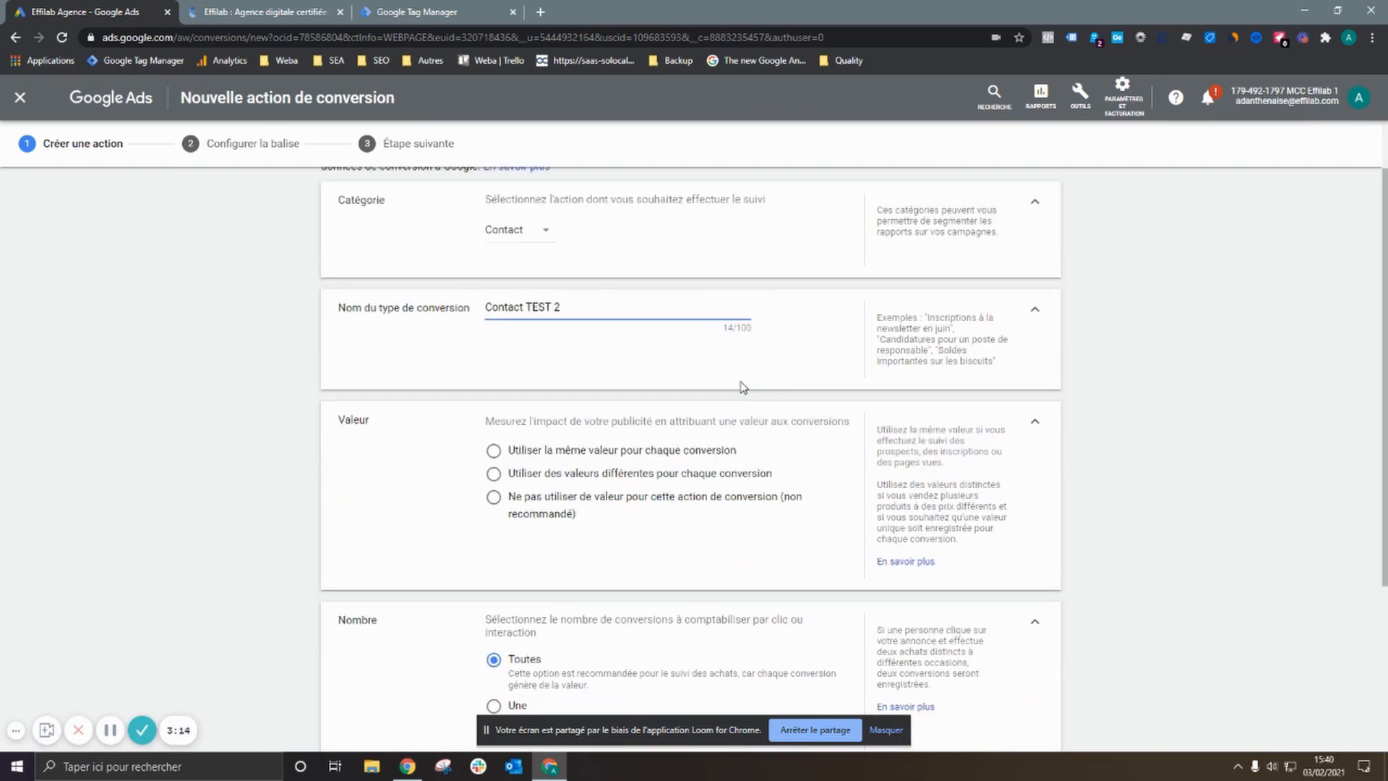
Set the conversion action to use no value and count one conversion (Une) per click, and create it
{"action": "left_click", "coordinate": [494, 501]}
{"action": "scroll", "coordinate": [794, 404], "scroll_direction": "down", "scroll_amount": 1}
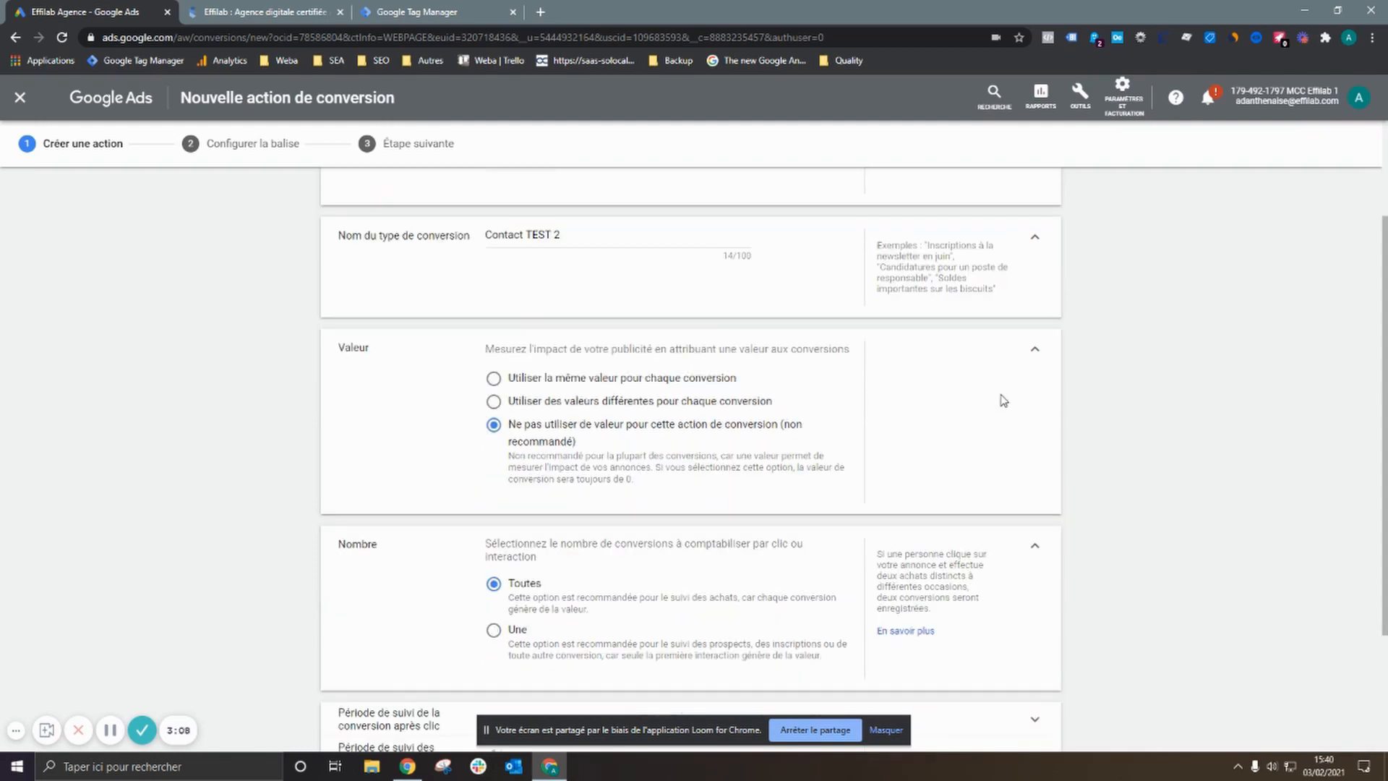
{"action": "scroll", "coordinate": [1003, 400], "scroll_direction": "down", "scroll_amount": 1}
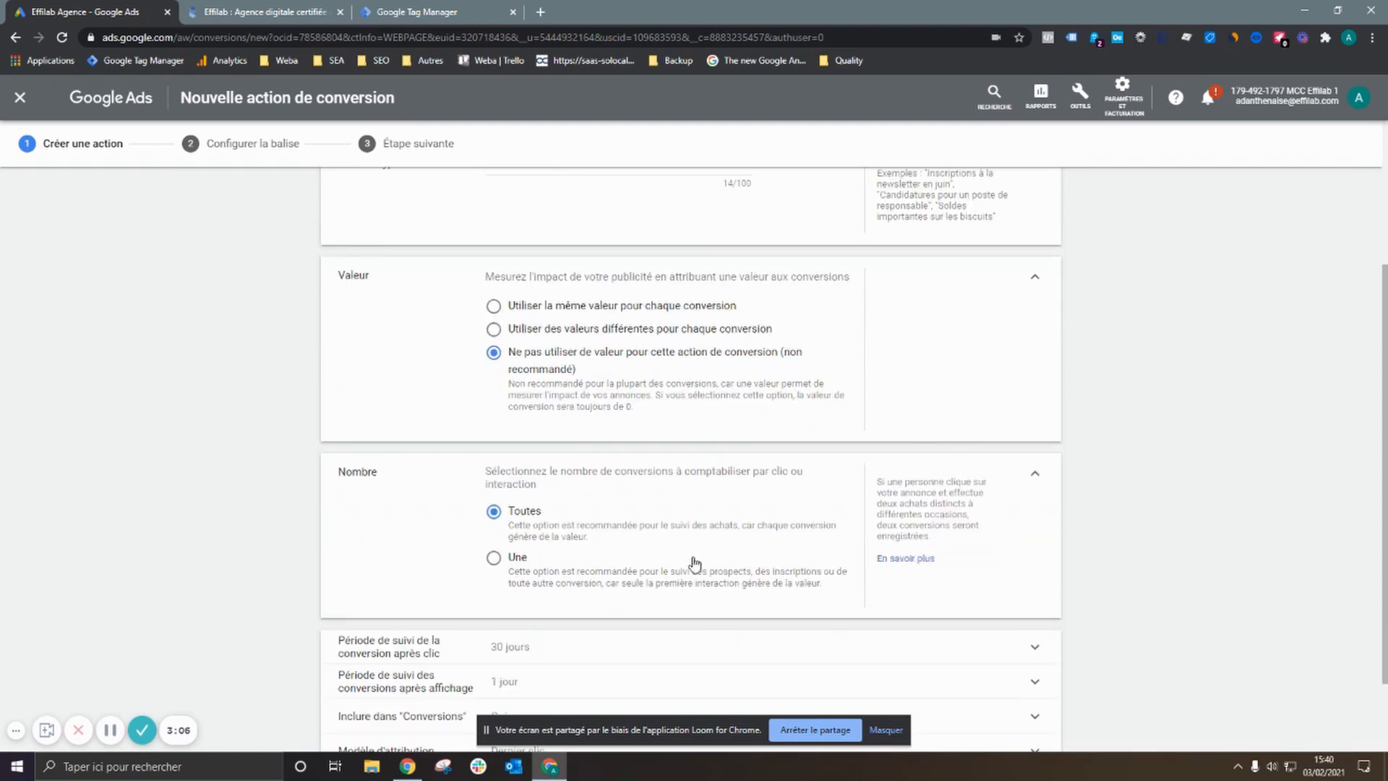
{"action": "left_click", "coordinate": [492, 559]}
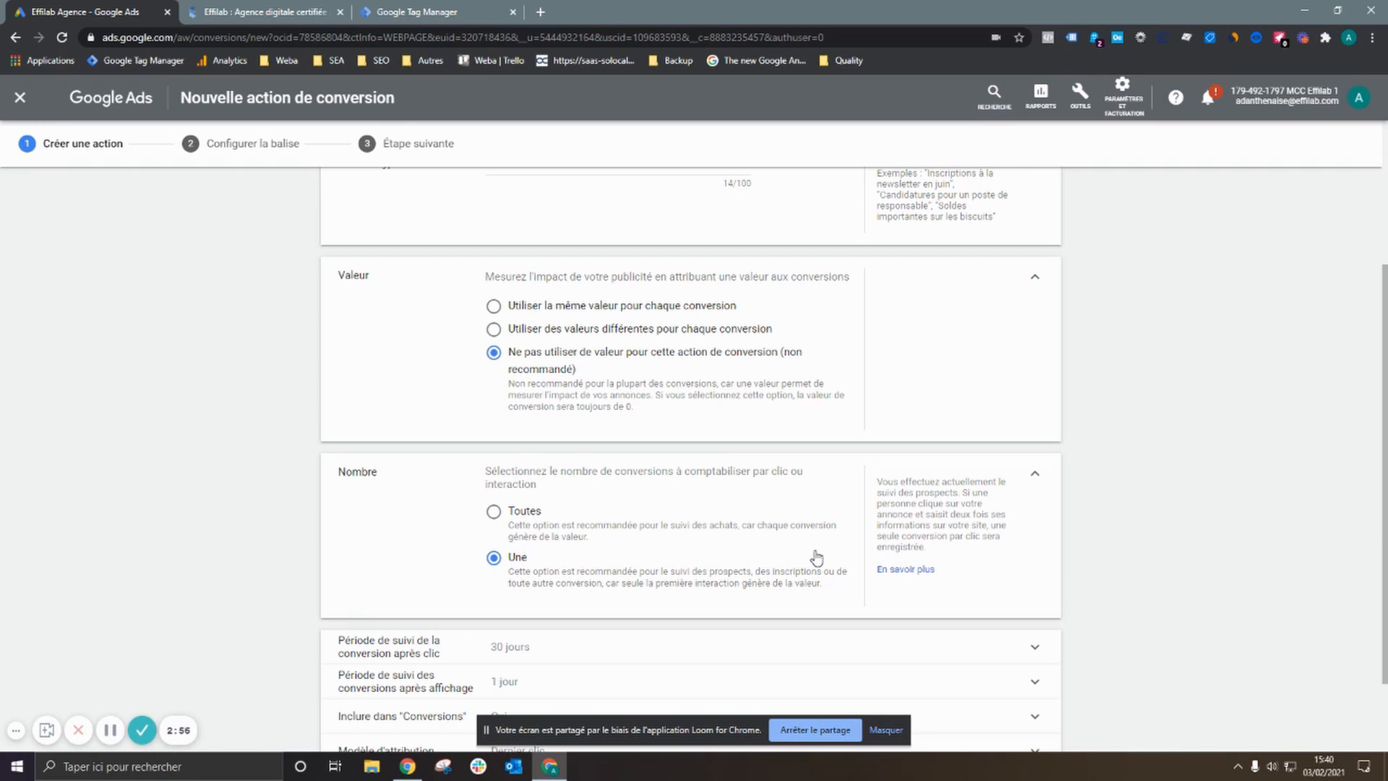
{"action": "scroll", "coordinate": [953, 416], "scroll_direction": "down", "scroll_amount": 2}
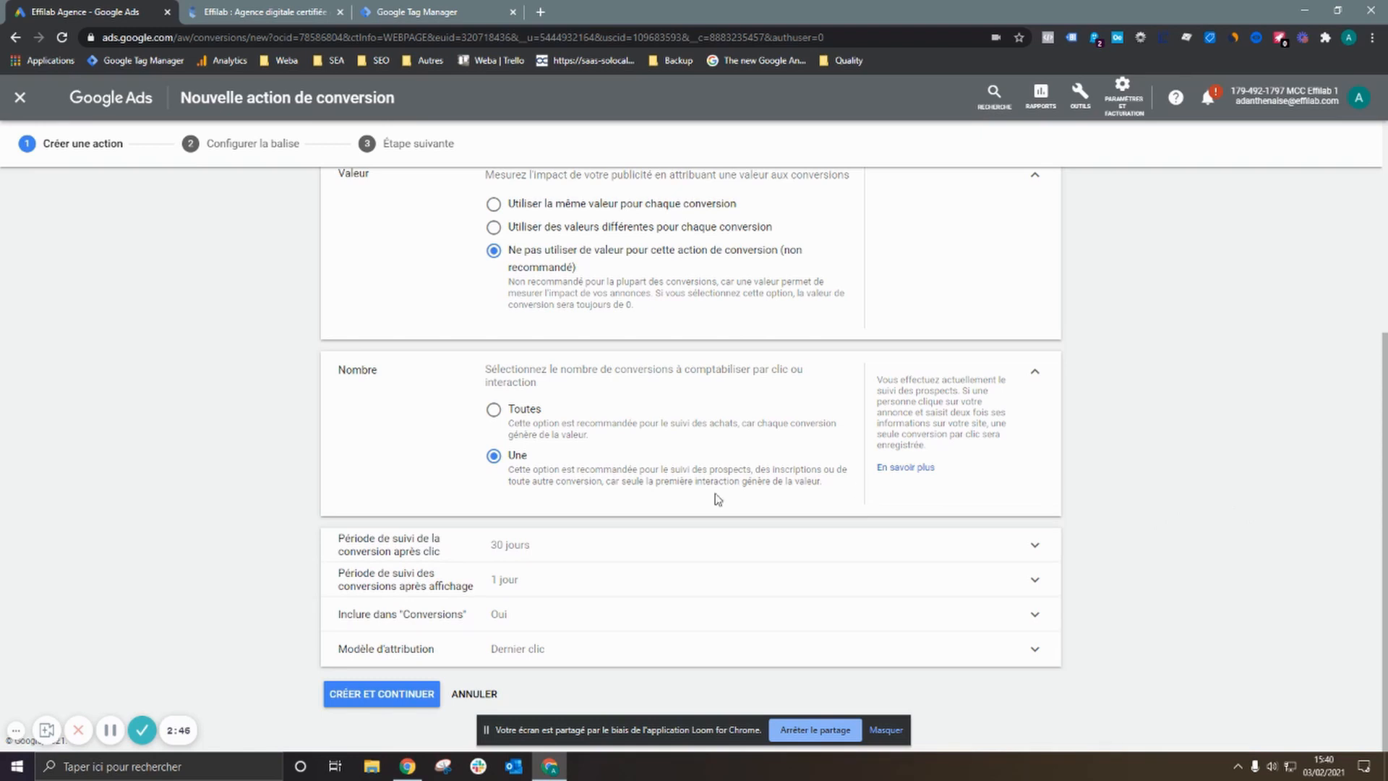
{"action": "left_click", "coordinate": [376, 694]}
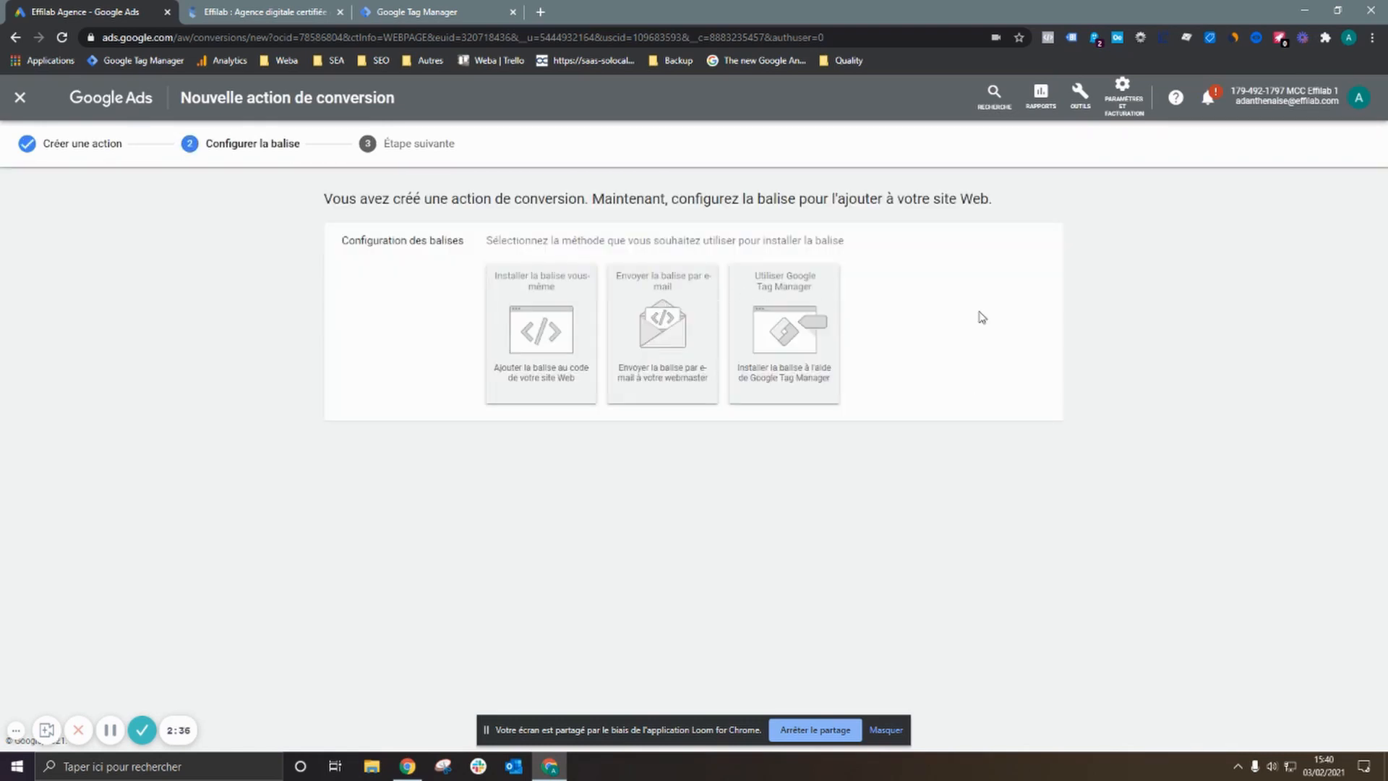
Choose Google Tag Manager as the tag installation method for Contact TEST 2 and select its conversion ID
{"action": "left_click", "coordinate": [823, 313]}
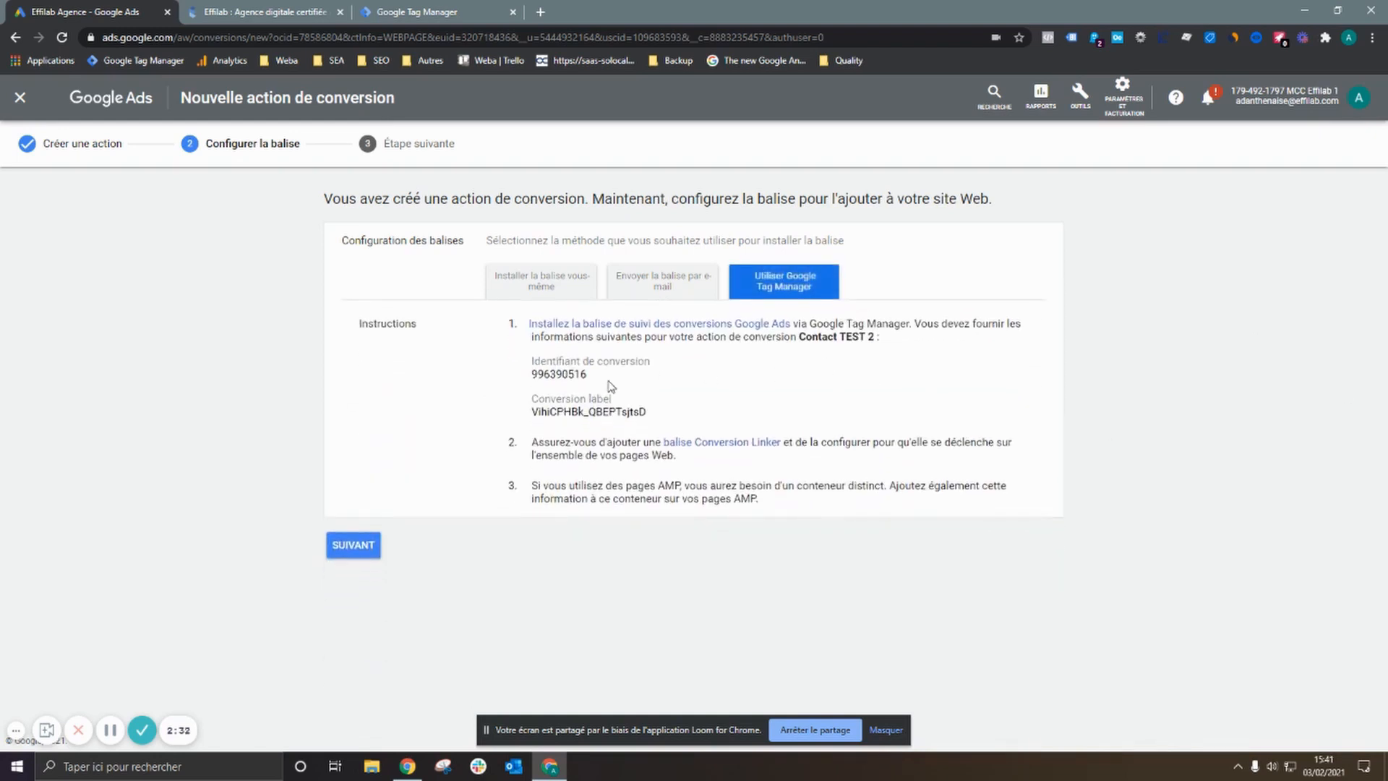
{"action": "left_click_drag", "start_coordinate": [611, 376], "coordinate": [530, 376]}
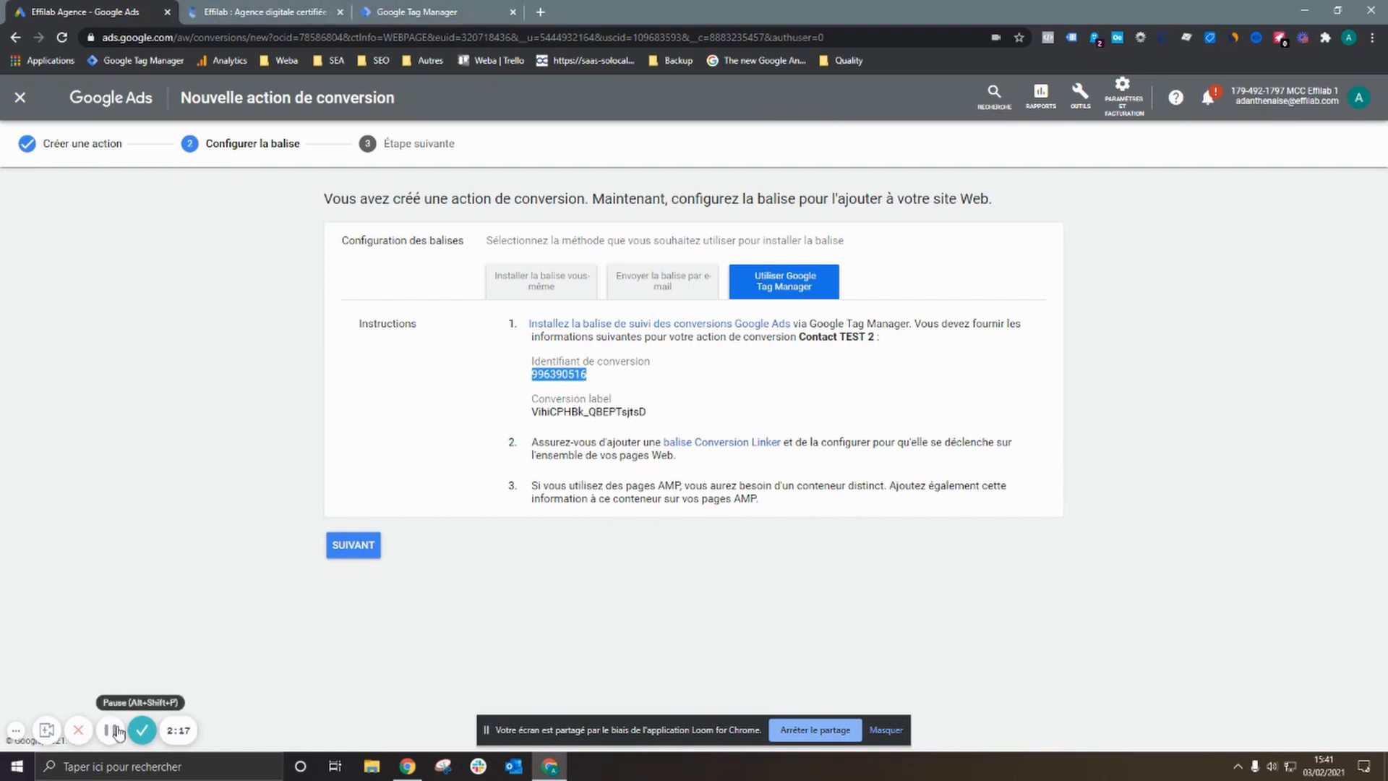
{"action": "left_click", "coordinate": [111, 731]}
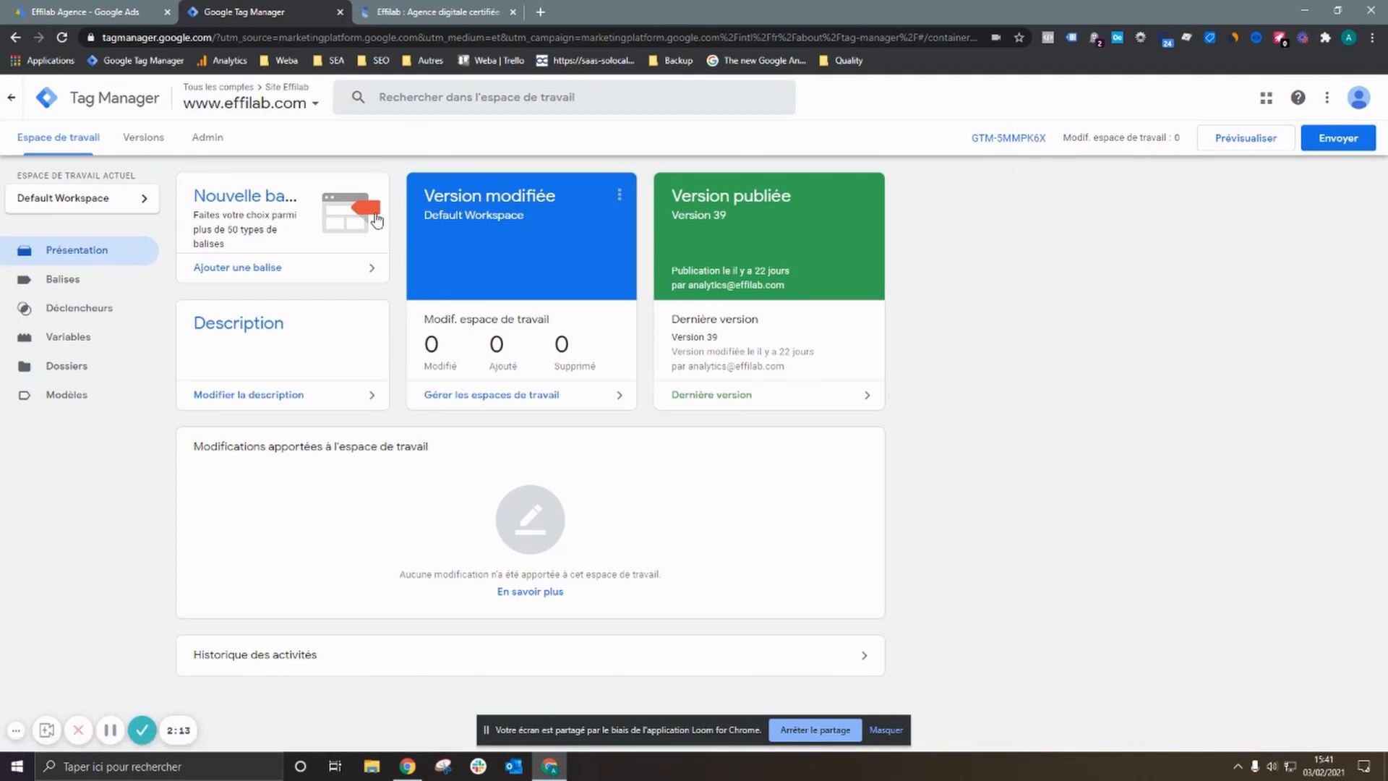
Create a new tag of type Remarketing Google Ads in the Google Tag Manager container
{"action": "left_click", "coordinate": [93, 291]}
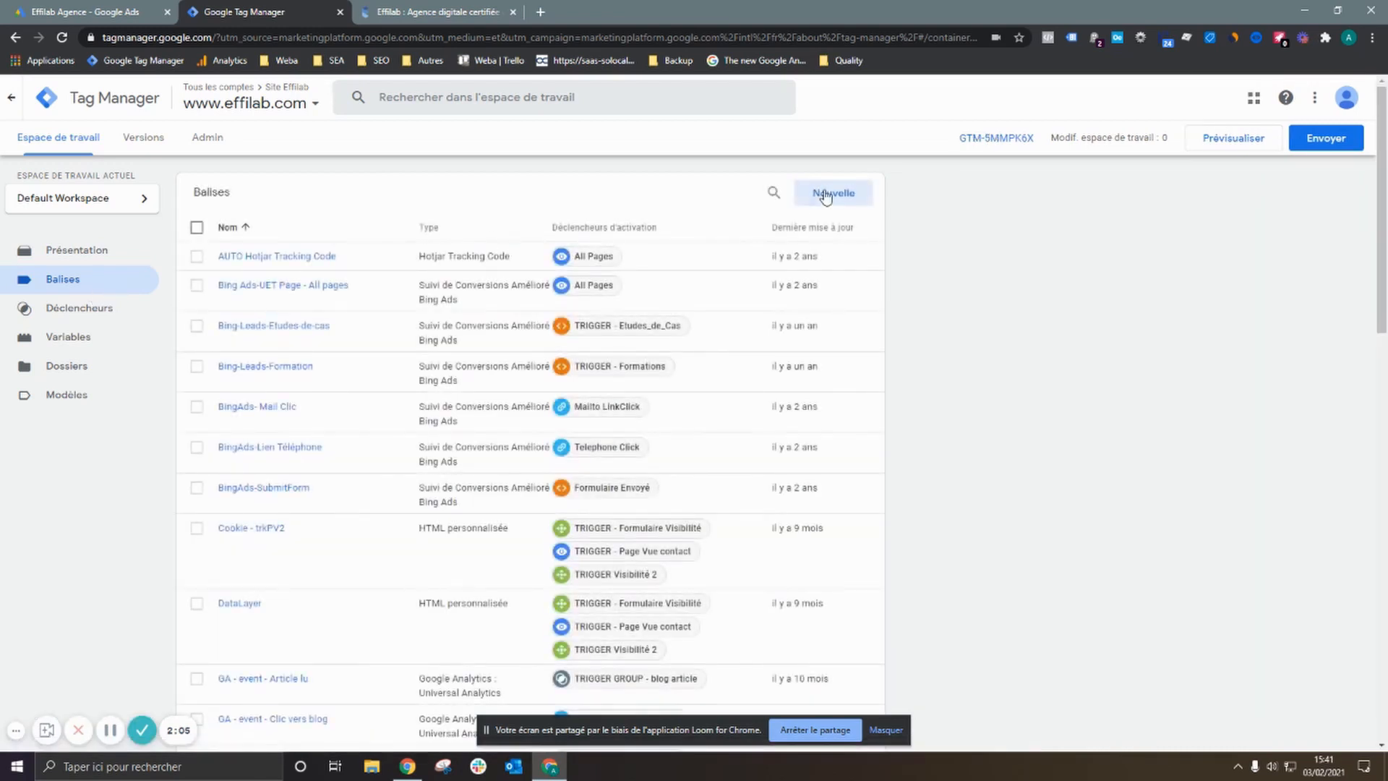
{"action": "left_click", "coordinate": [826, 196]}
{"action": "left_click", "coordinate": [944, 217]}
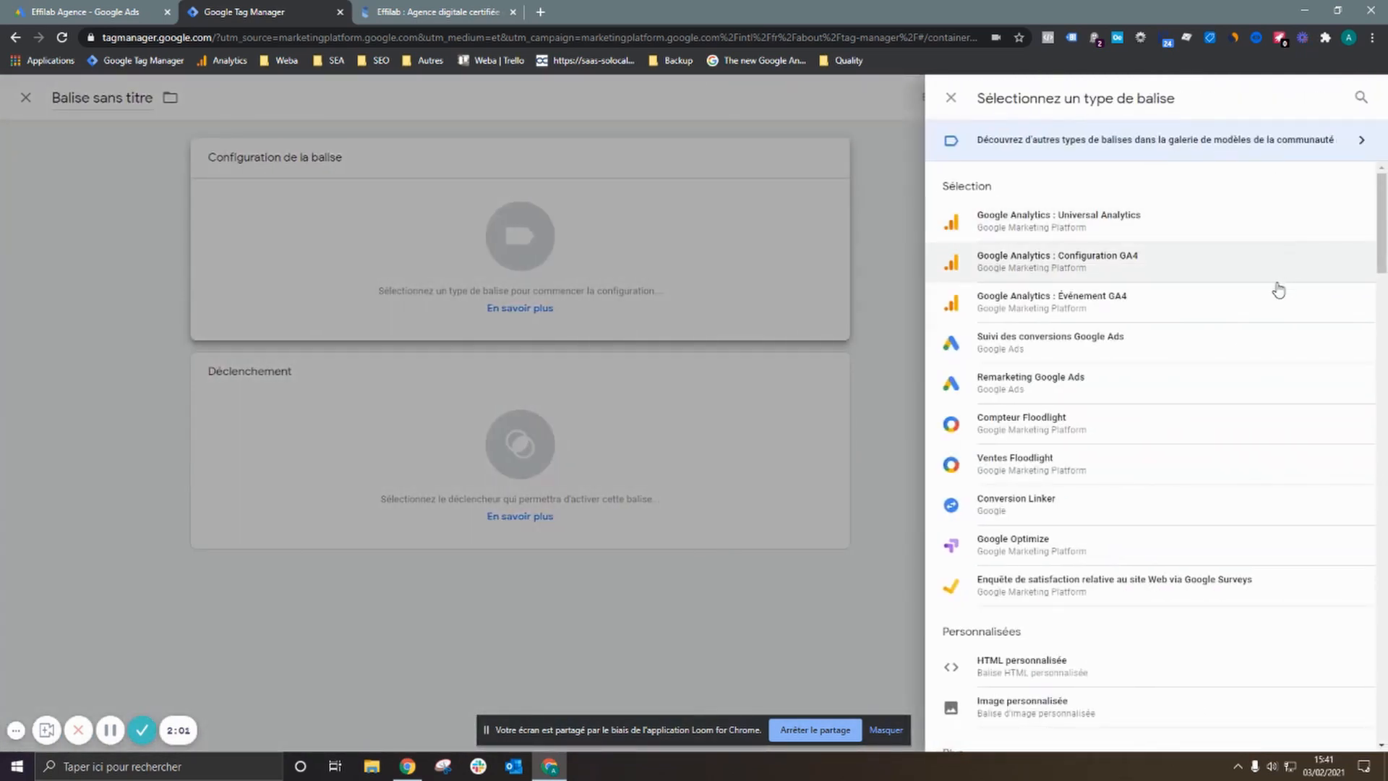
{"action": "left_click", "coordinate": [1265, 379]}
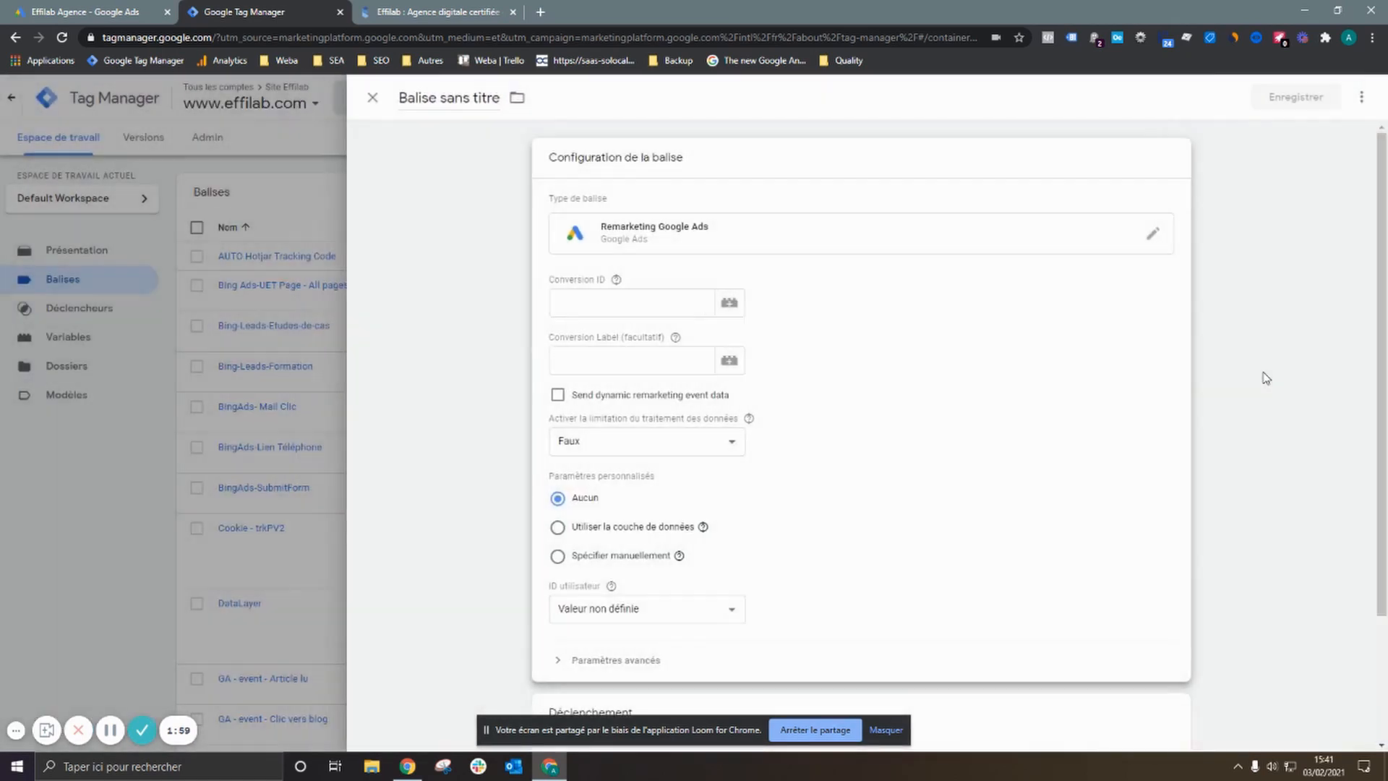
Copy the conversion ID from the Contact TEST 2 instructions in Google Ads into the remarketing tag's Conversion ID in Tag Manager
{"action": "left_click", "coordinate": [582, 302]}
{"action": "left_click", "coordinate": [101, 10]}
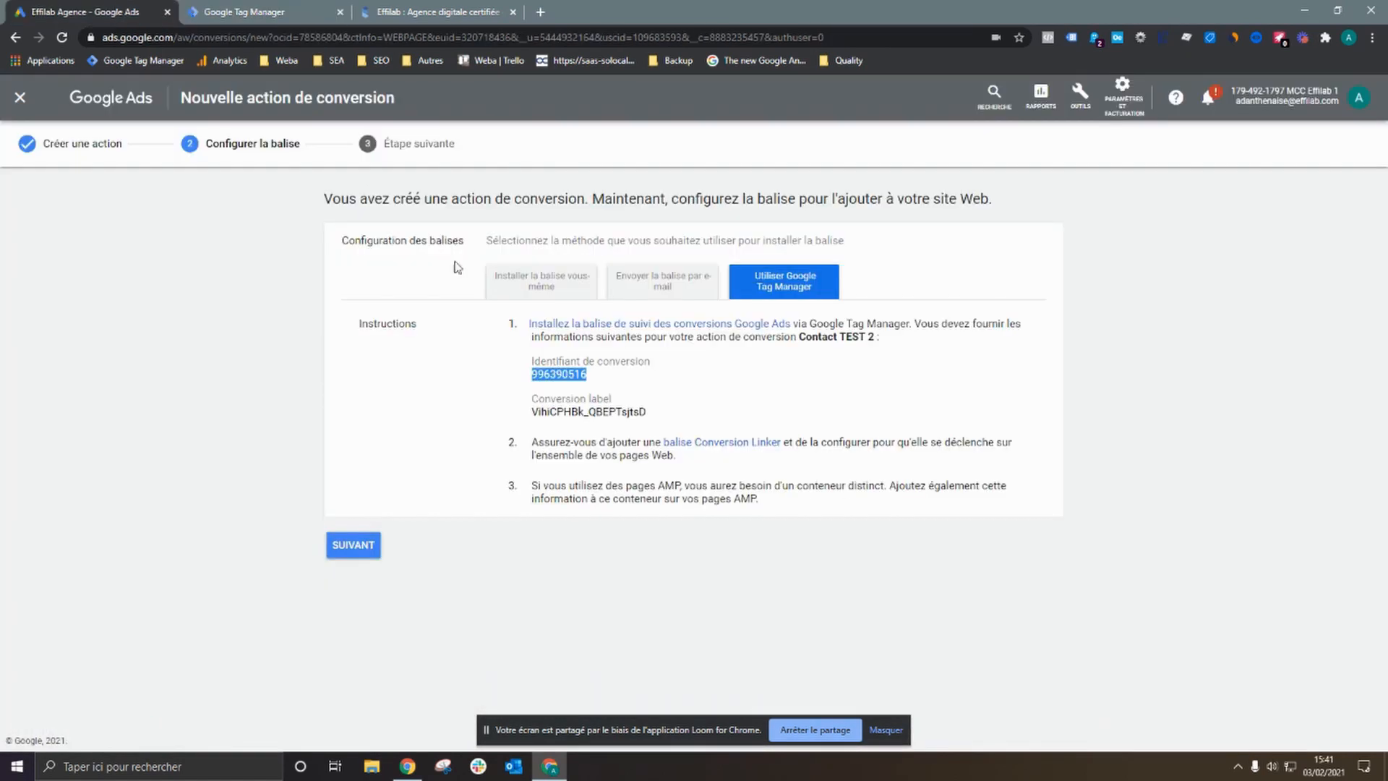
{"action": "right_click", "coordinate": [568, 378]}
{"action": "left_click", "coordinate": [618, 389]}
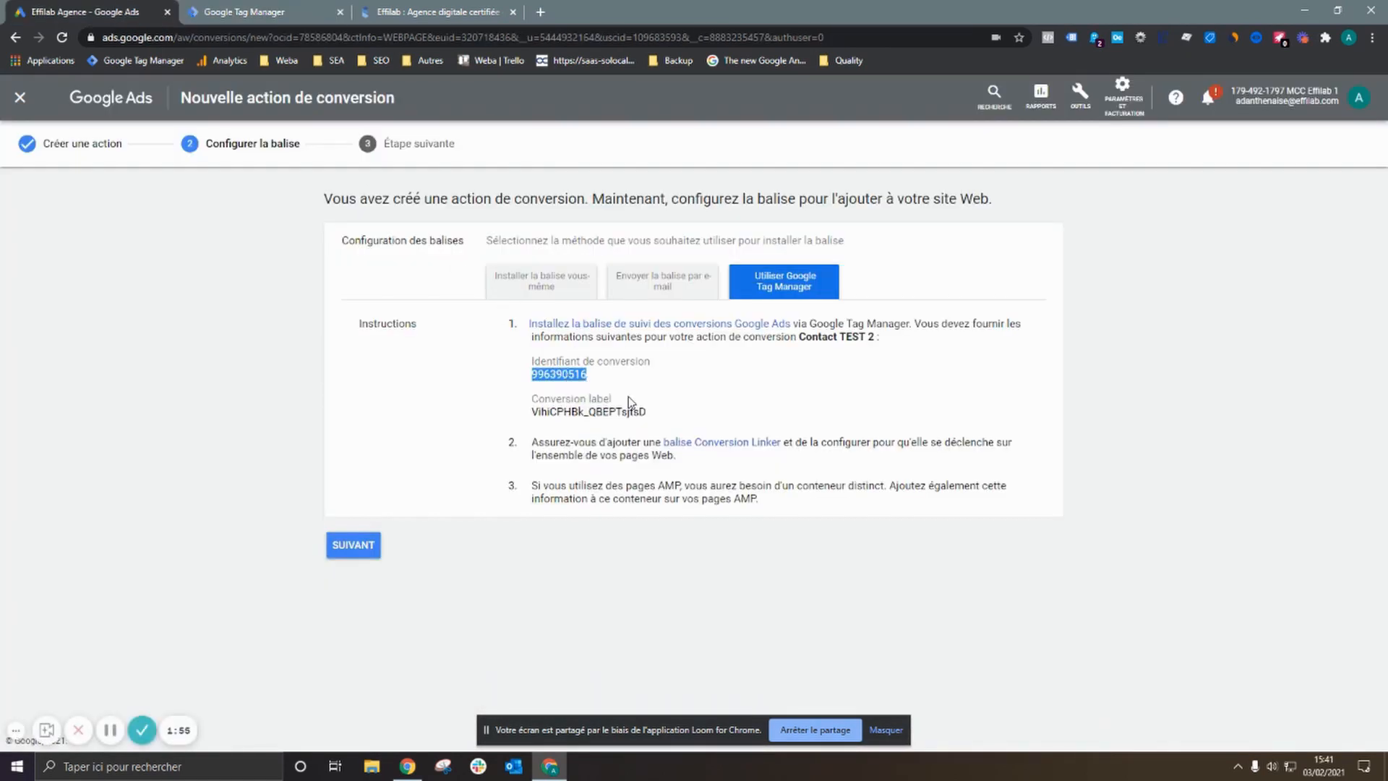
{"action": "left_click", "coordinate": [318, 12]}
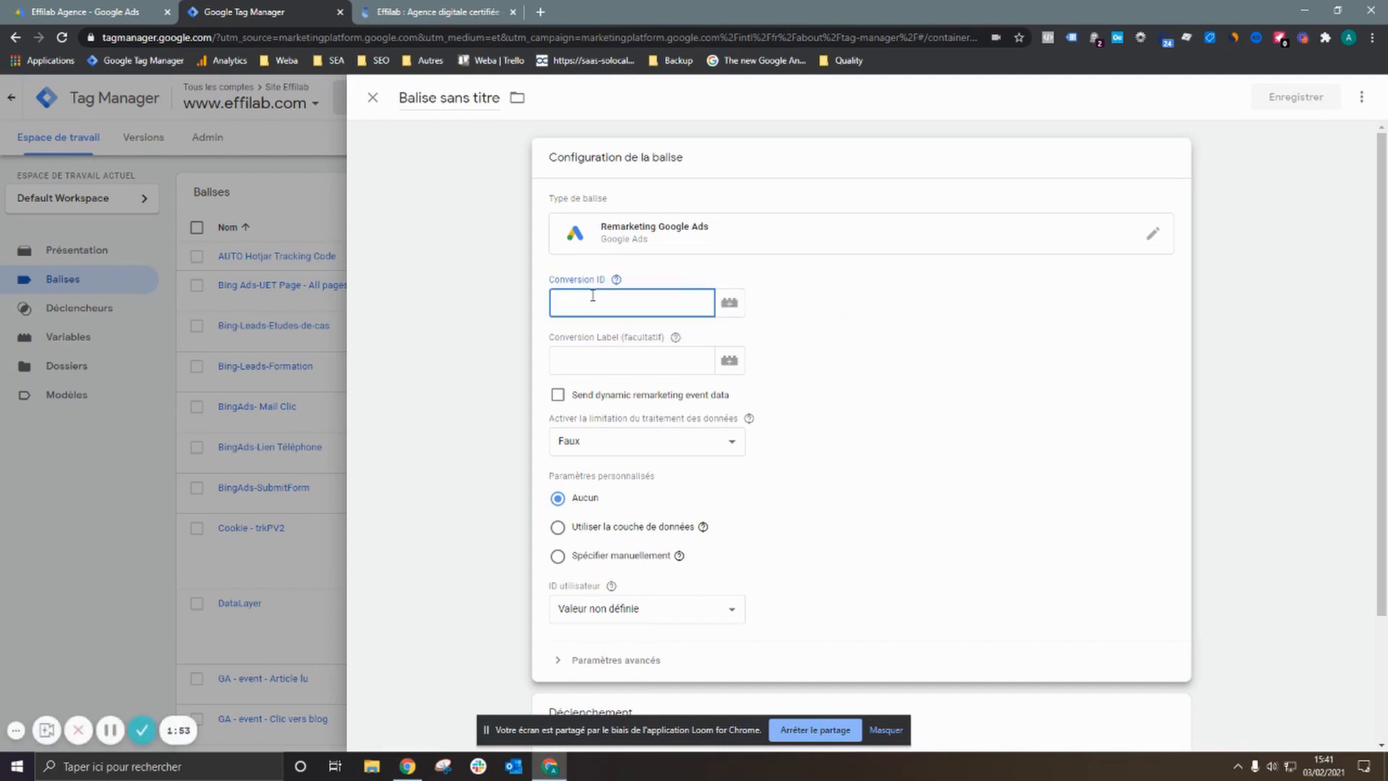
{"action": "type", "text": "996390516"}
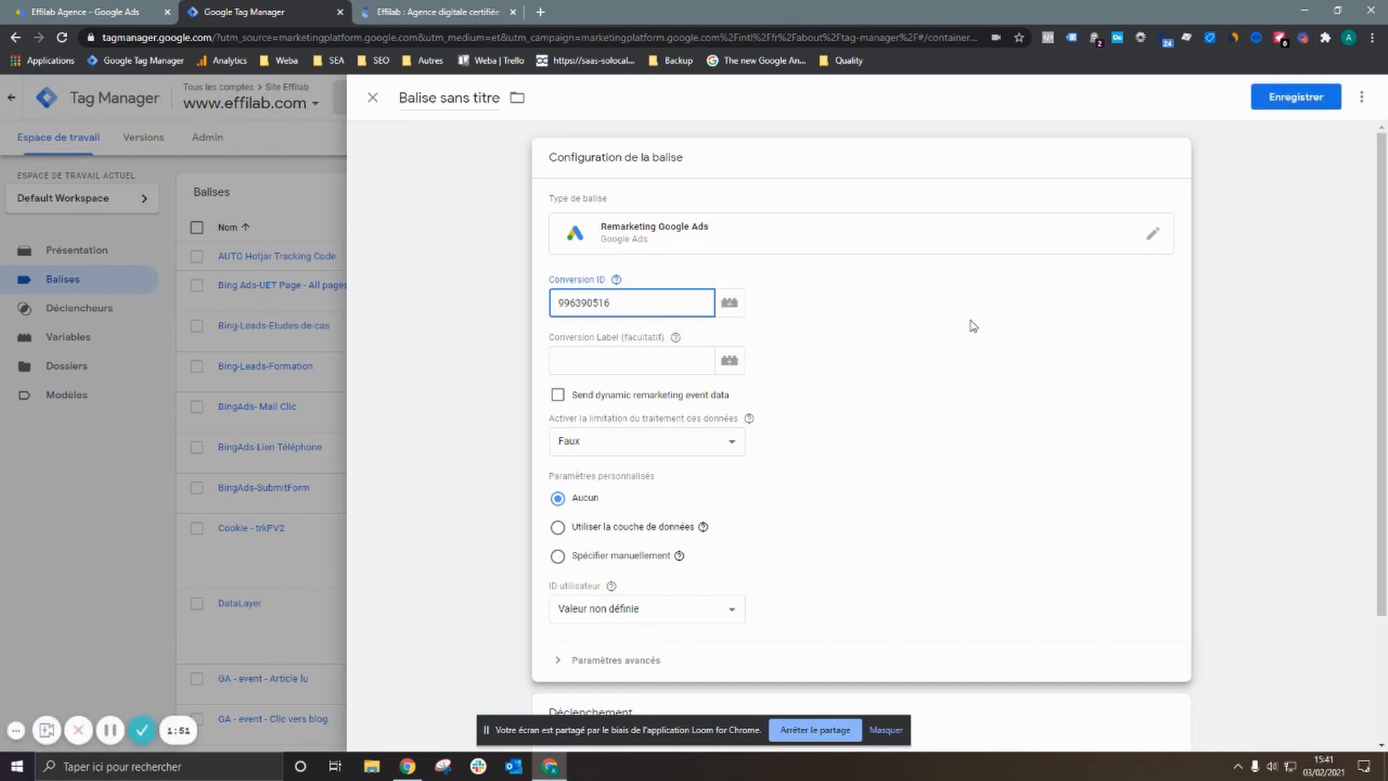
Name the remarketing tag "Remarketing - GADS - TEST"
{"action": "triple_click", "coordinate": [458, 87]}
{"action": "type", "text": "rema"}
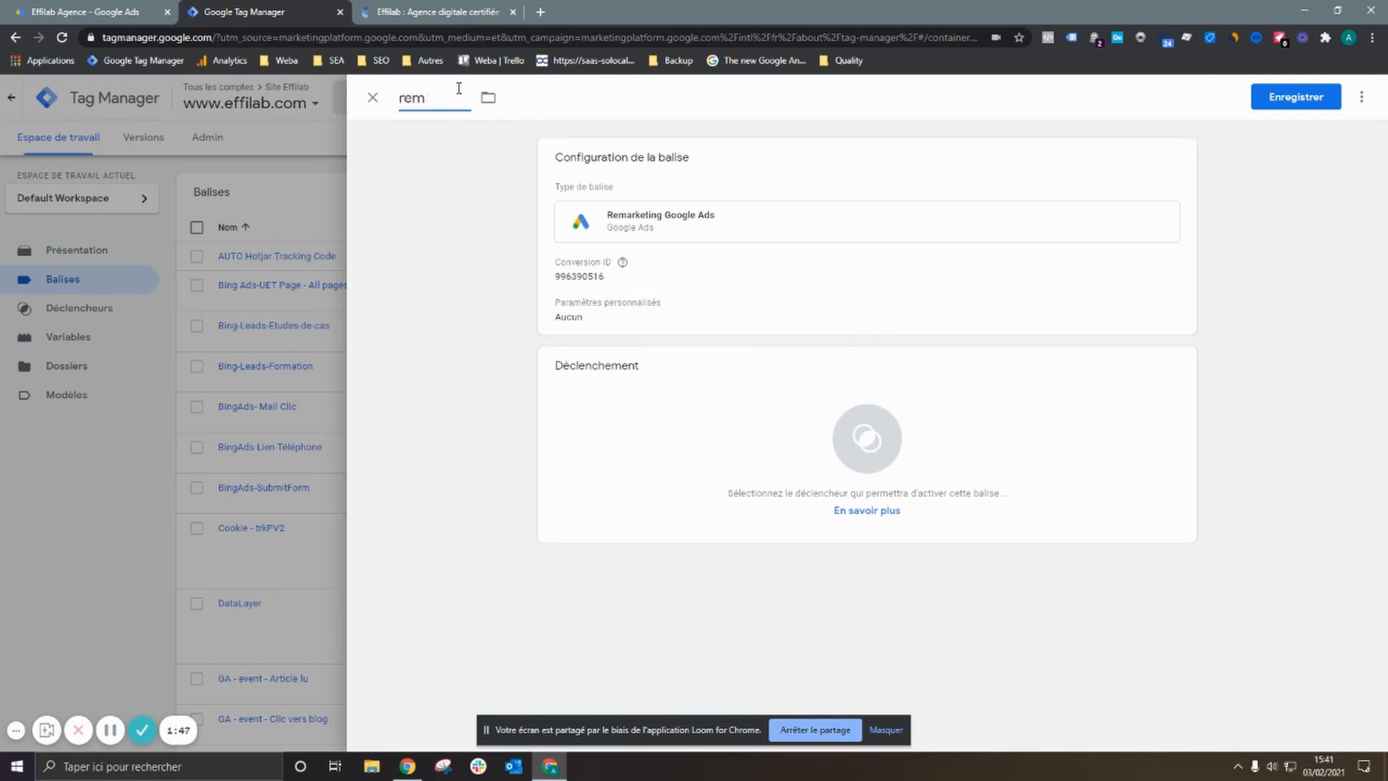
{"action": "key", "text": "BackSpace"}
{"action": "key", "text": "BackSpace"}
{"action": "key", "text": "BackSpace"}
{"action": "type", "text": "Remarketing - GADZ"}
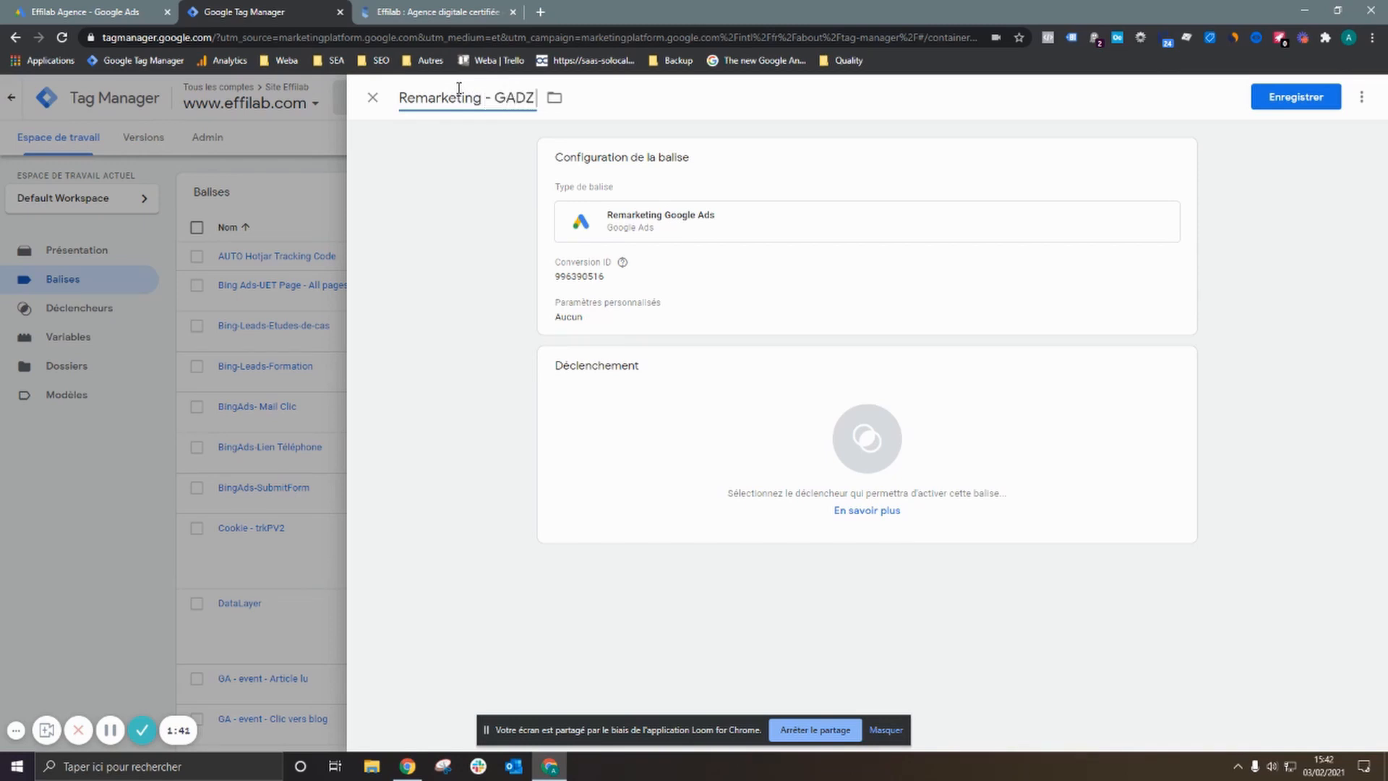
{"action": "key", "text": "BackSpace"}
{"action": "type", "text": "S -è-"}
{"action": "key", "text": "BackSpace"}
{"action": "key", "text": "BackSpace"}
{"action": "type", "text": "TEST"}
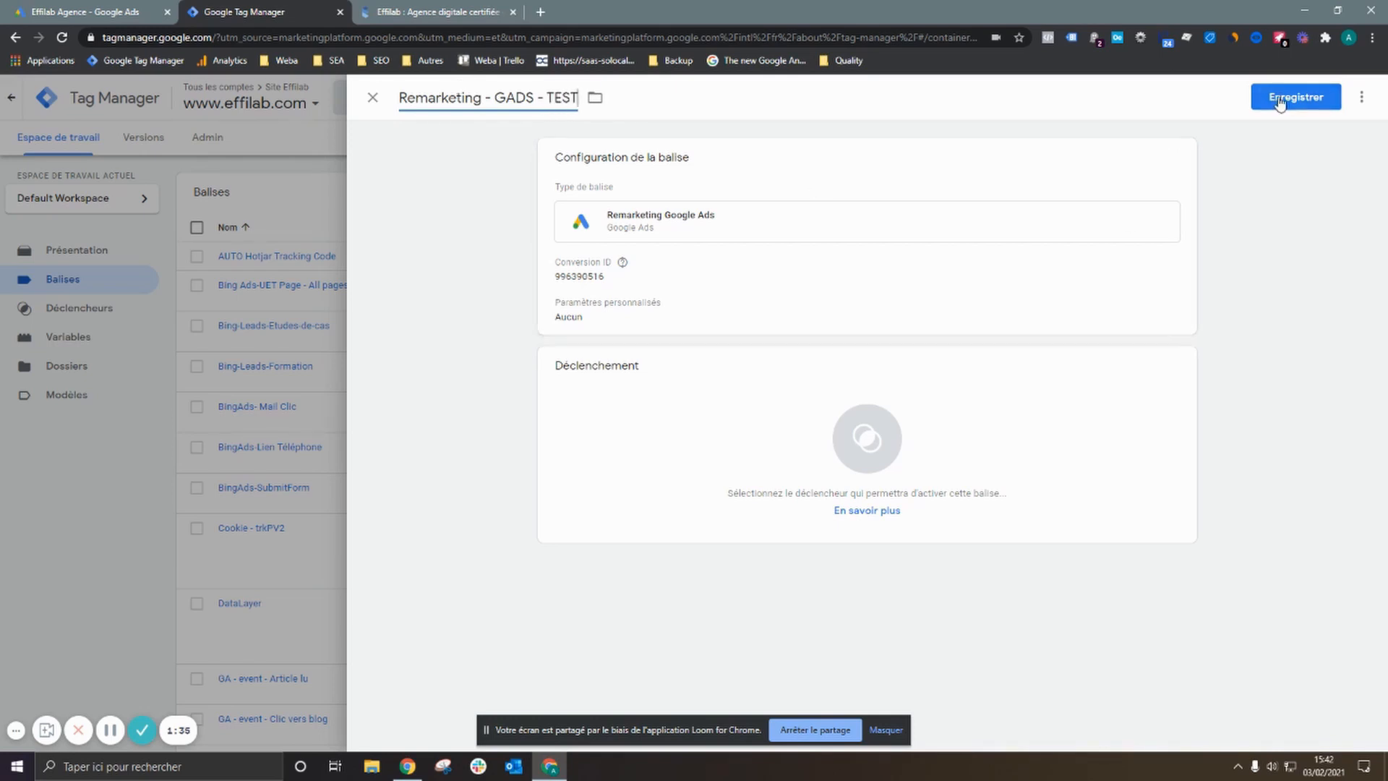
Assign the All Pages trigger to the Remarketing - GADS - TEST tag and save the tag
{"action": "left_click", "coordinate": [846, 430]}
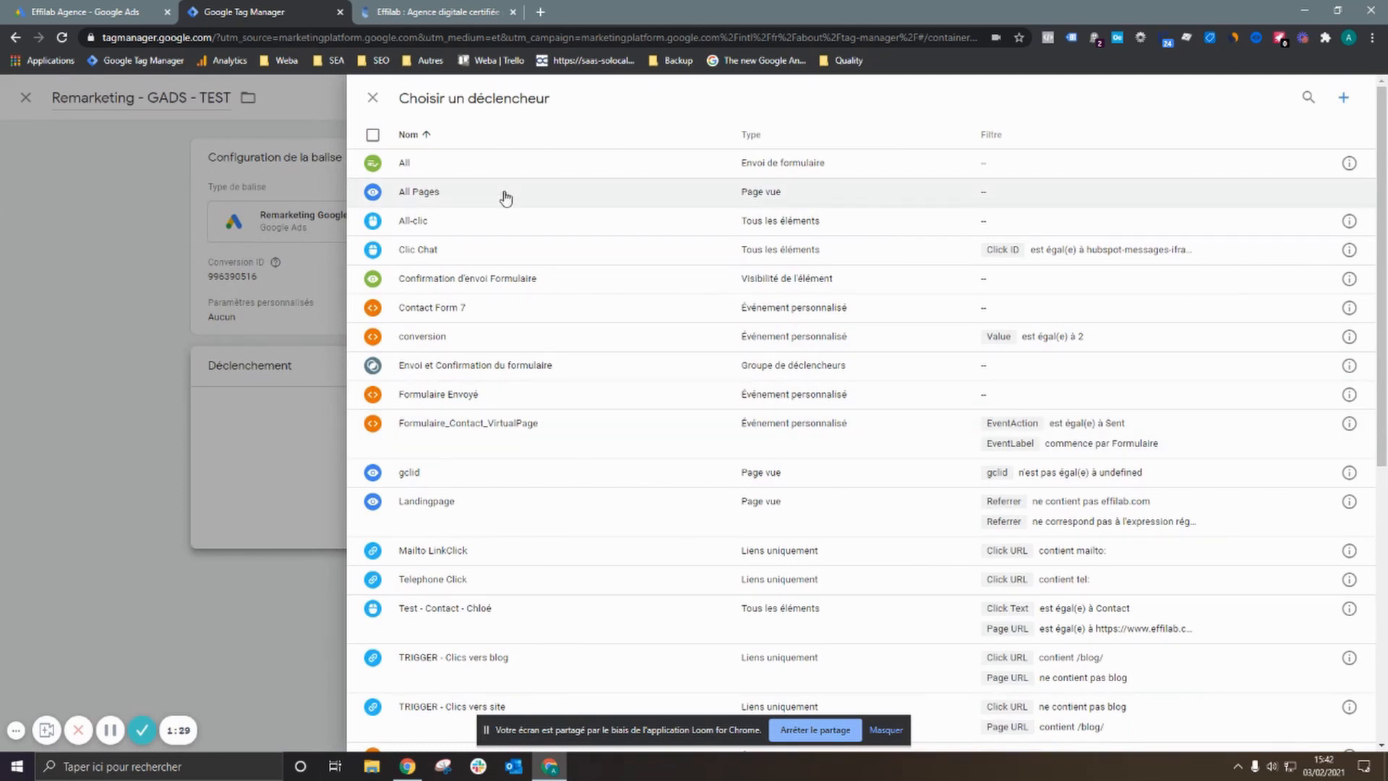
{"action": "left_click", "coordinate": [434, 192]}
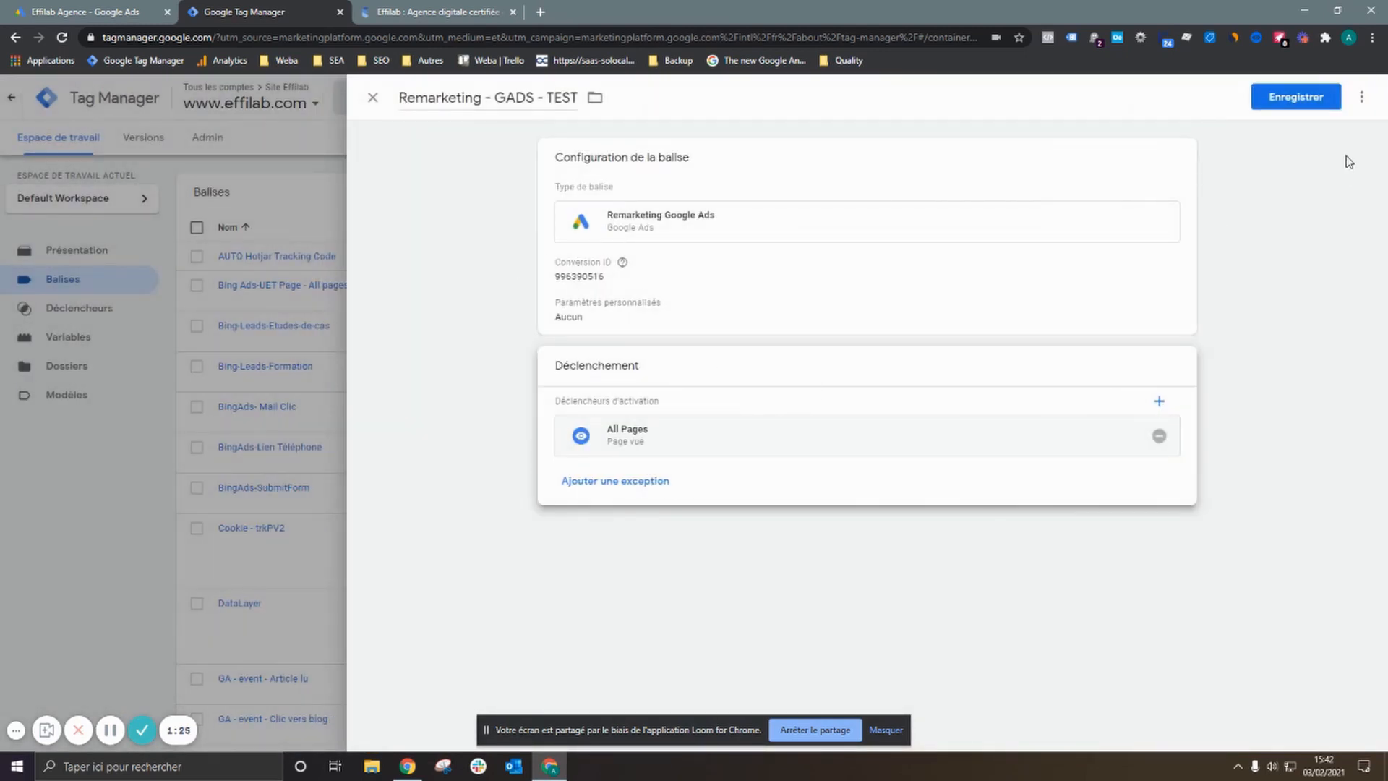
{"action": "left_click", "coordinate": [1294, 99]}
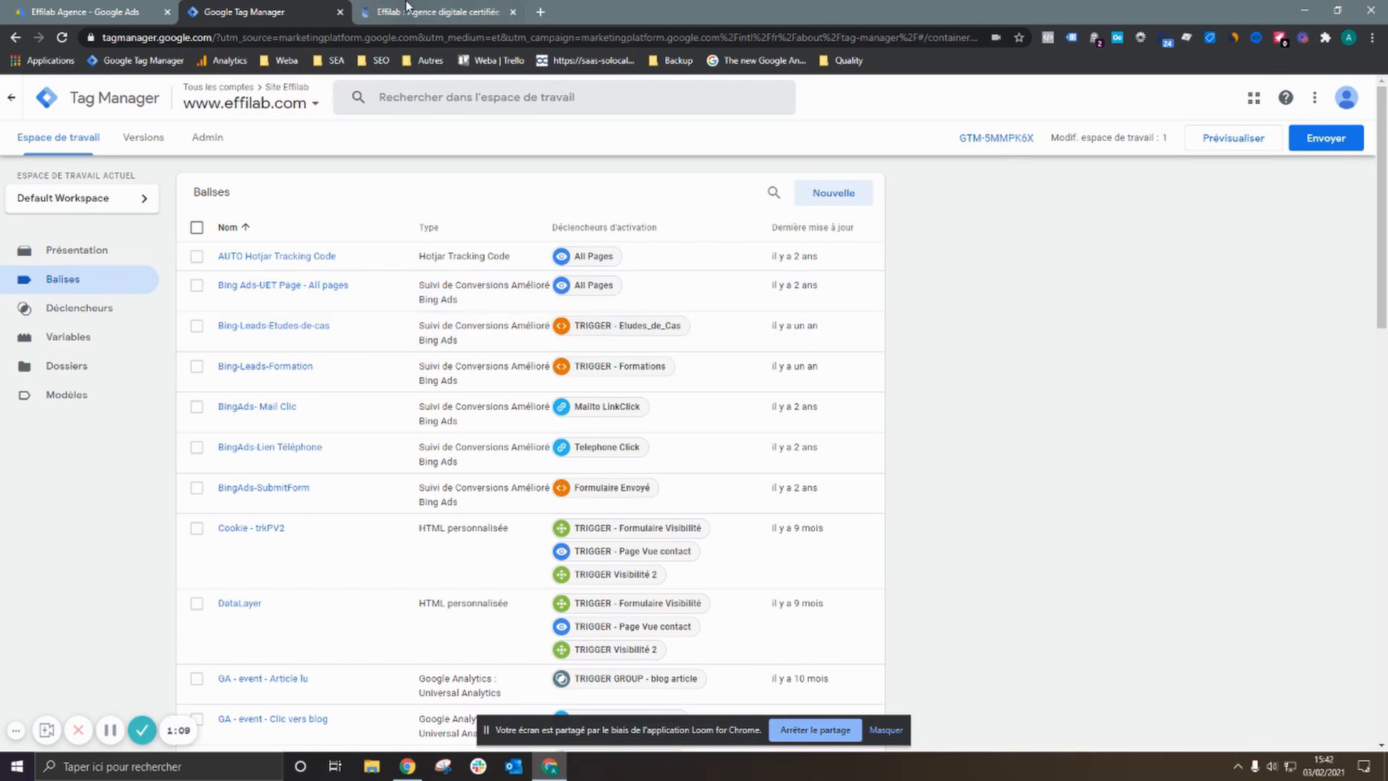
{"action": "left_click", "coordinate": [1231, 148]}
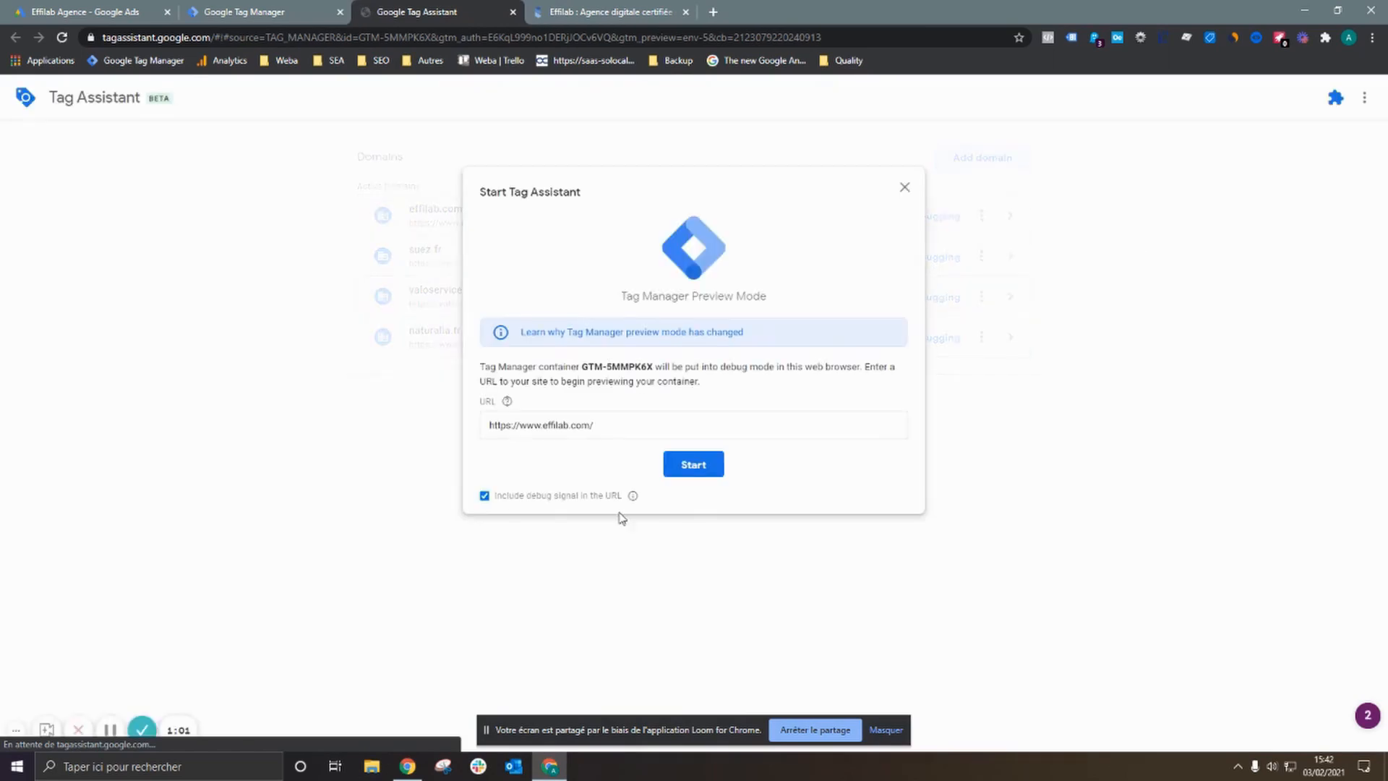
{"action": "left_click_drag", "start_coordinate": [616, 426], "coordinate": [459, 430]}
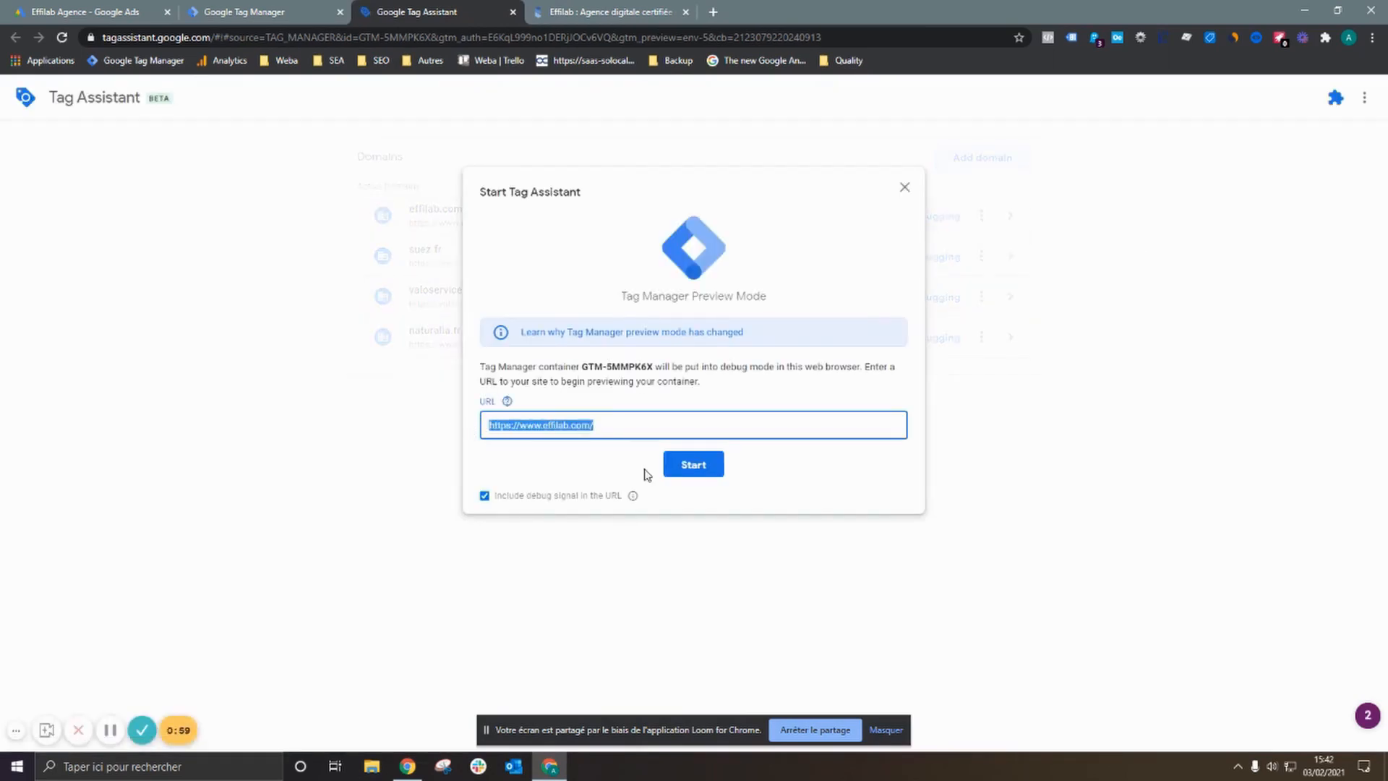
{"action": "left_click", "coordinate": [688, 465]}
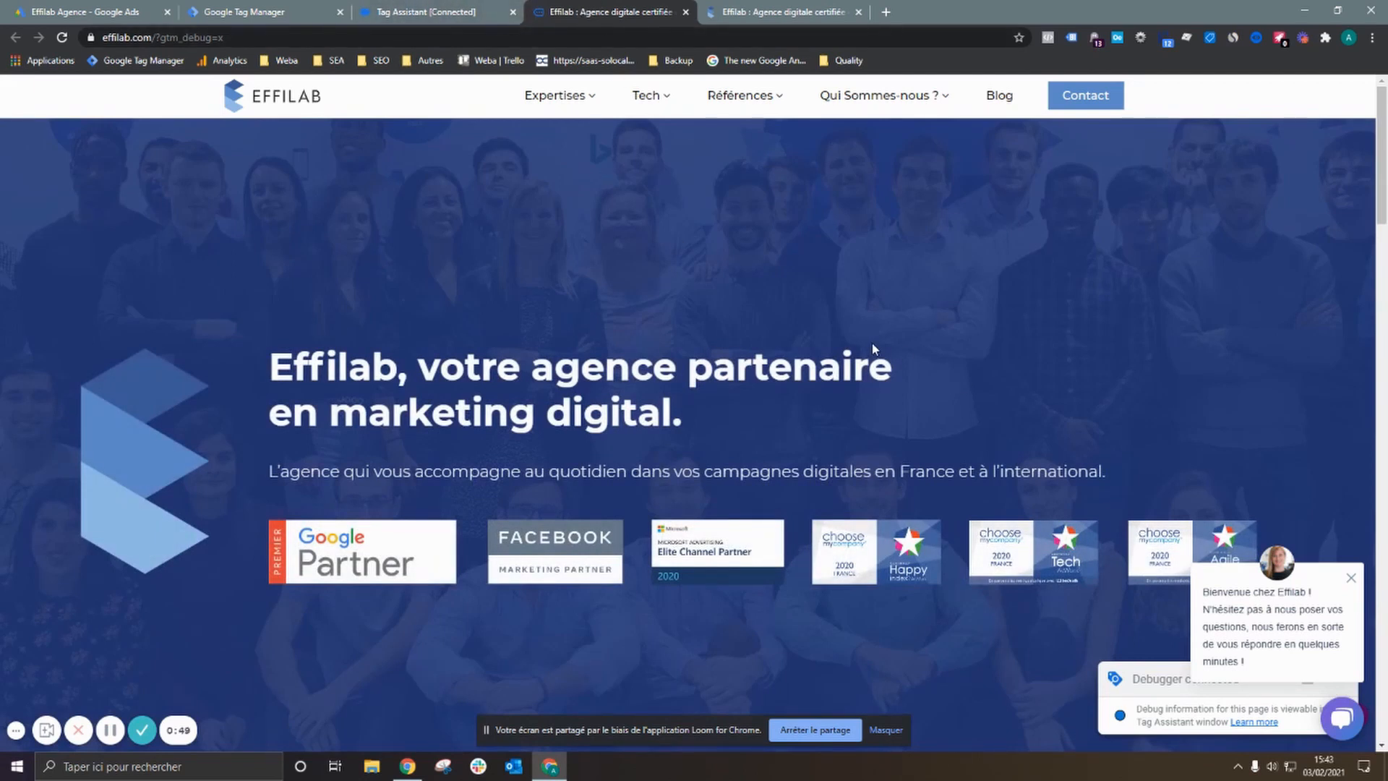
{"action": "left_click", "coordinate": [425, 11]}
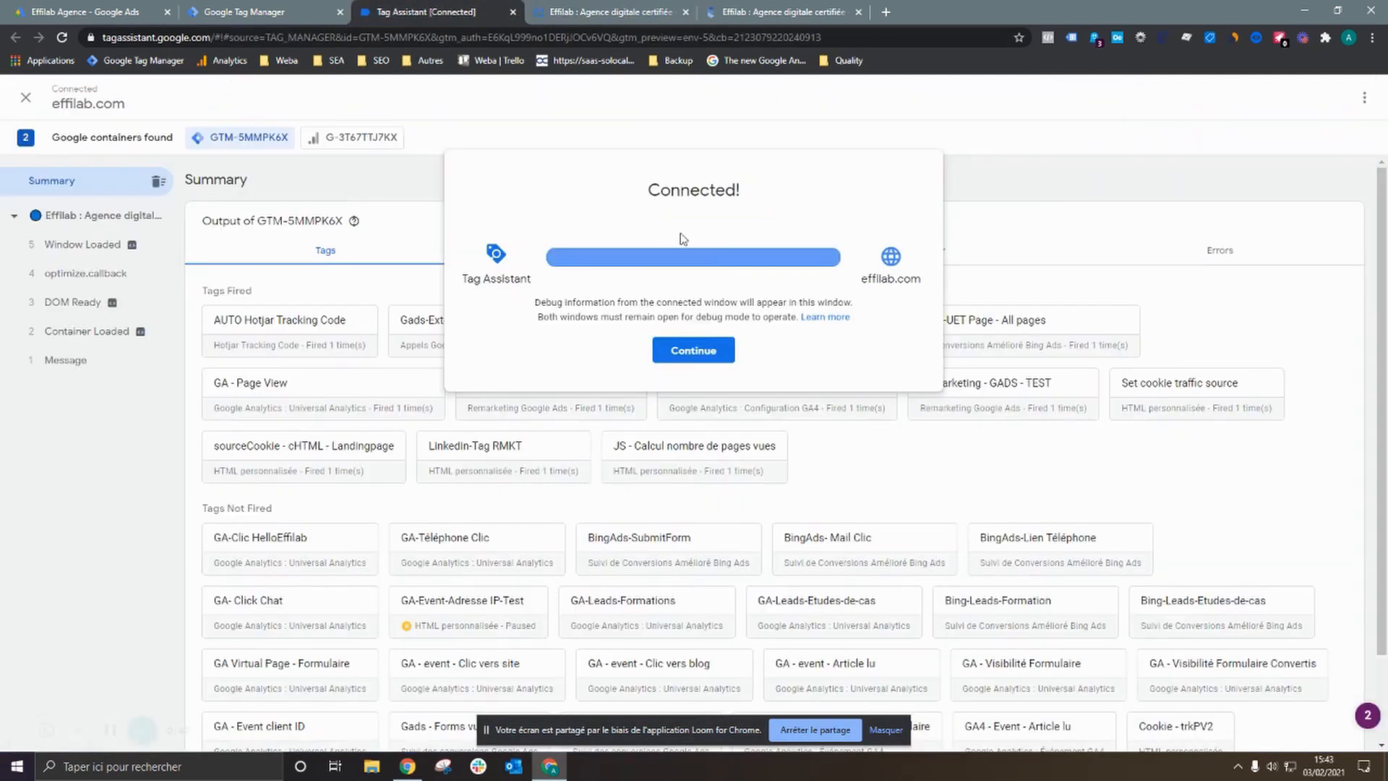
{"action": "left_click", "coordinate": [723, 361]}
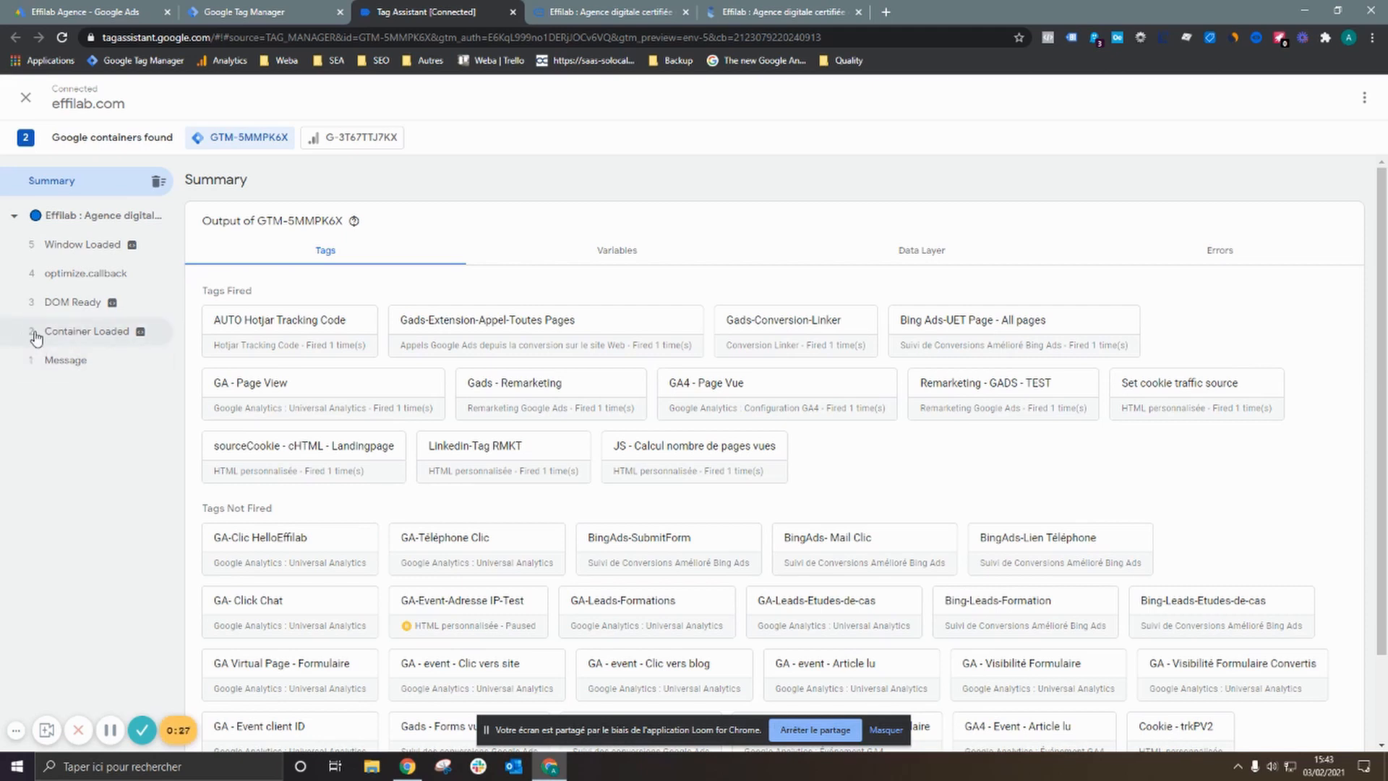
Inspect the Remarketing - GADS - TEST tag under the Container Loaded event and compare its conversion ID with the one in Google Ads
{"action": "left_click", "coordinate": [84, 335]}
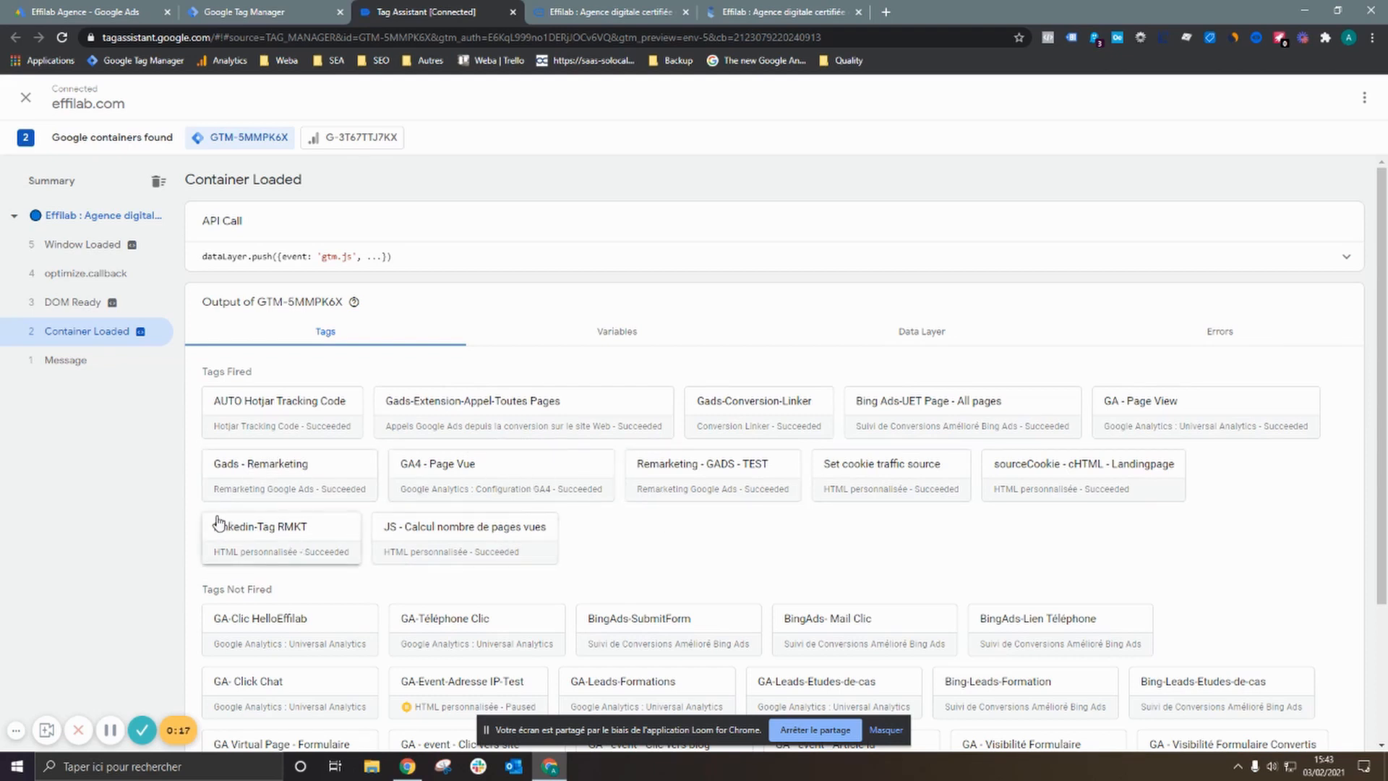
{"action": "left_click", "coordinate": [738, 479]}
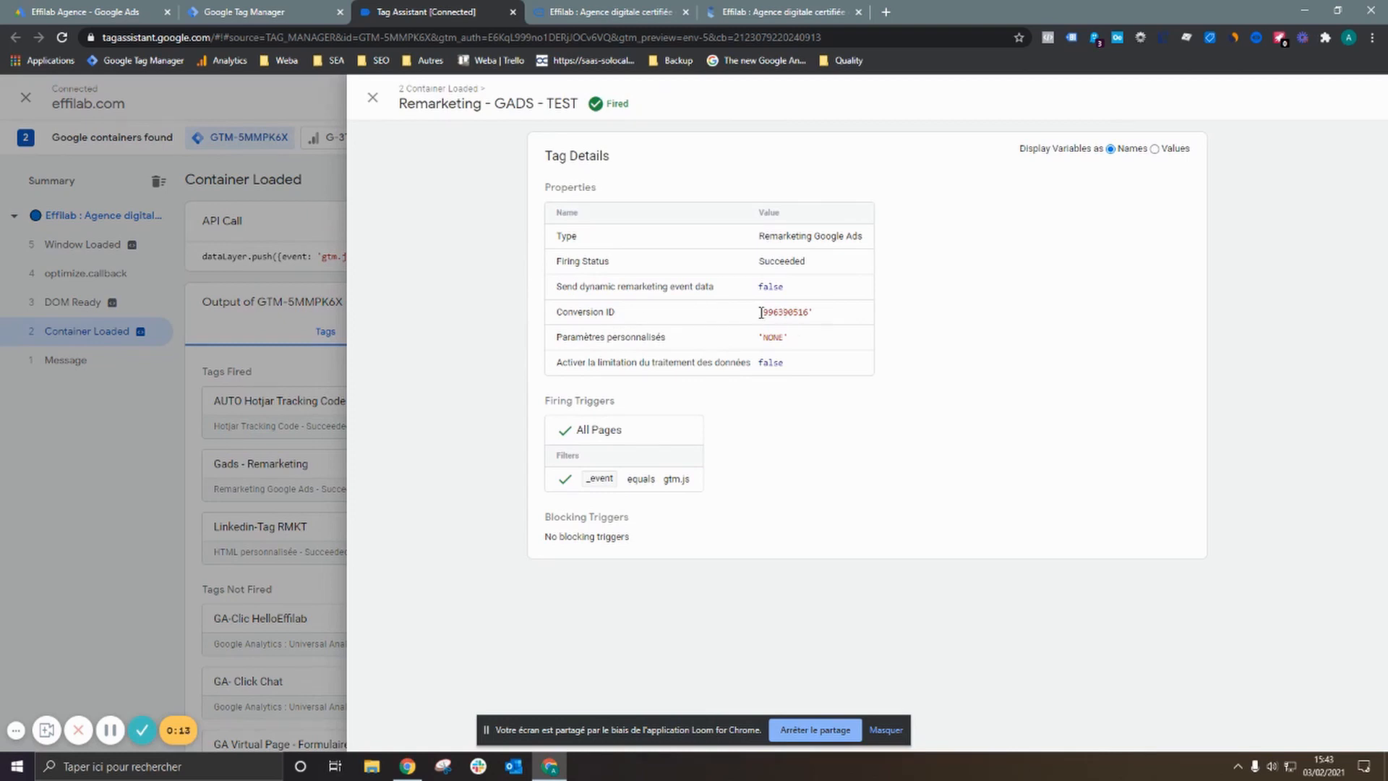
{"action": "left_click_drag", "start_coordinate": [775, 314], "coordinate": [812, 318]}
{"action": "left_click", "coordinate": [154, 9]}
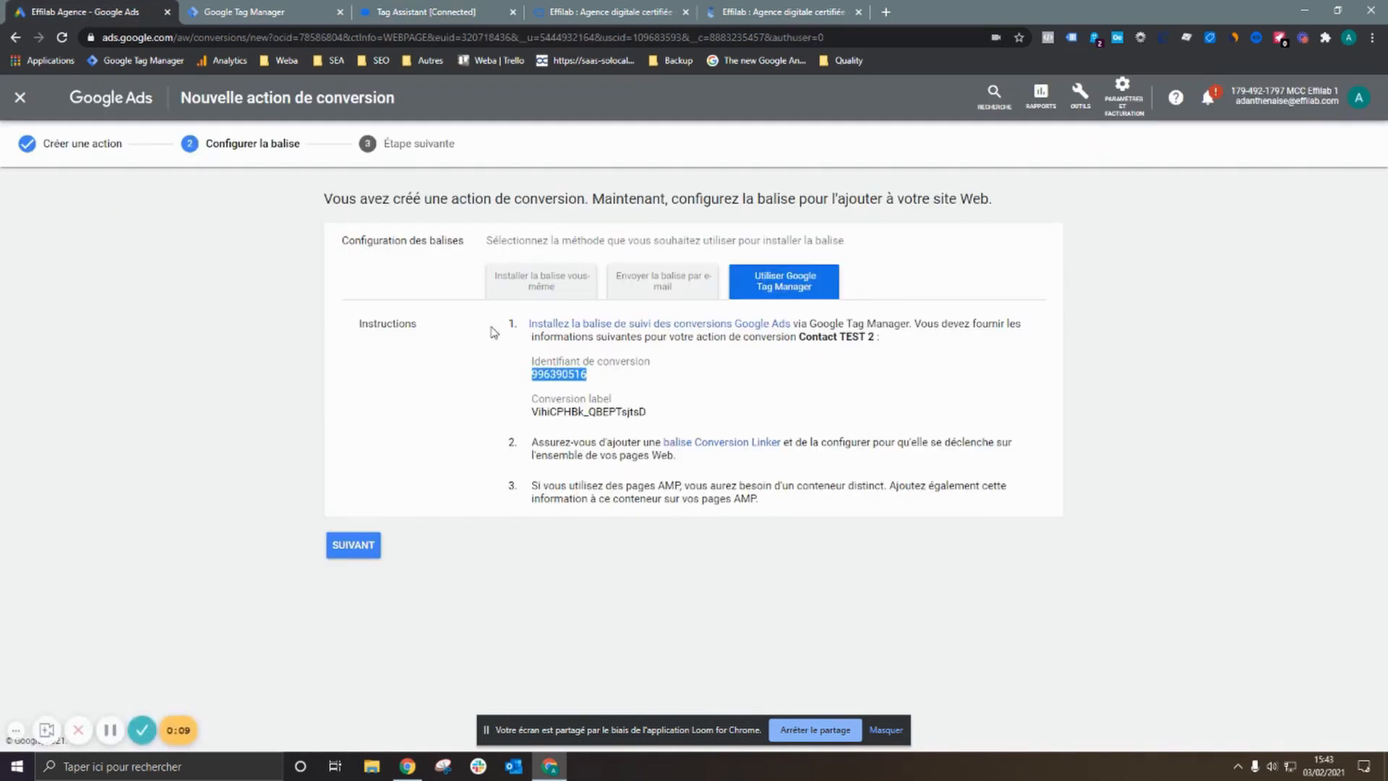
{"action": "left_click", "coordinate": [429, 7]}
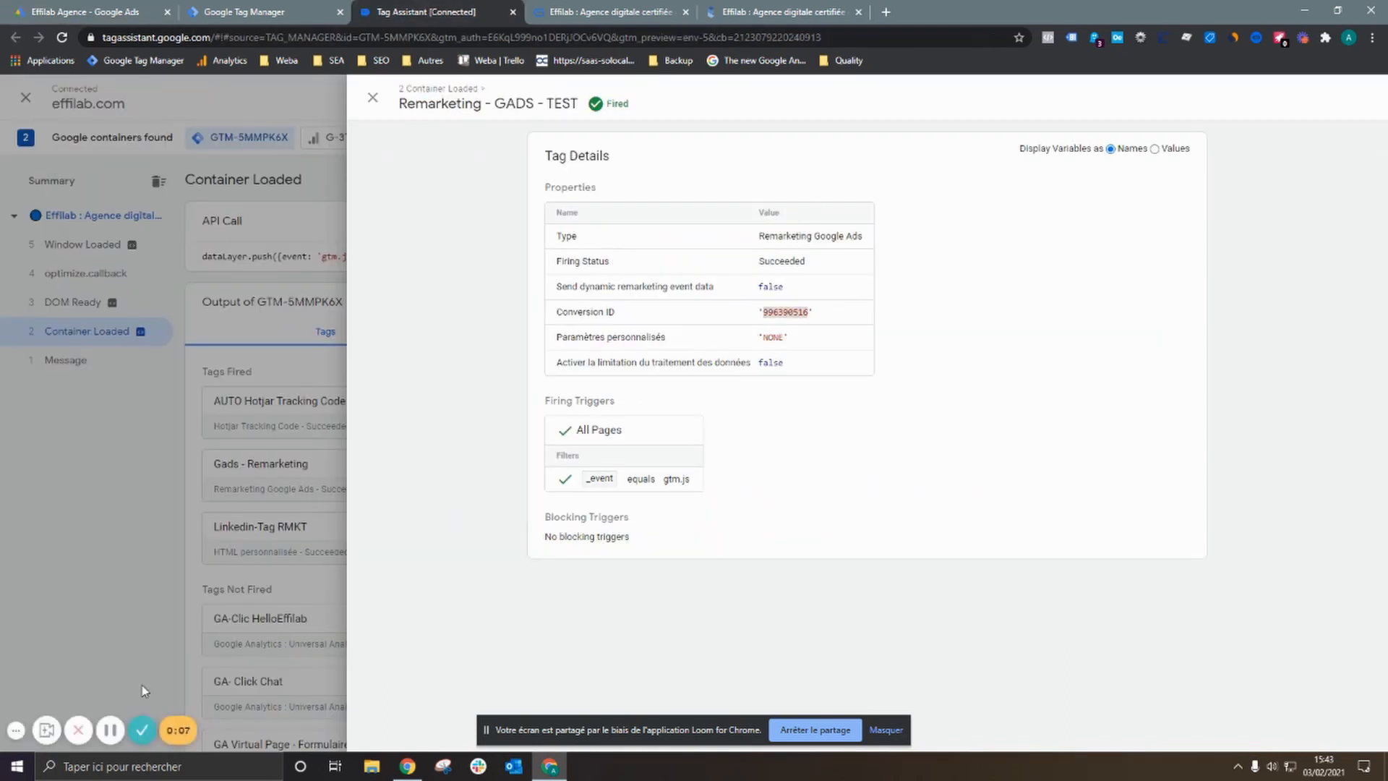
{"action": "left_click", "coordinate": [143, 730]}
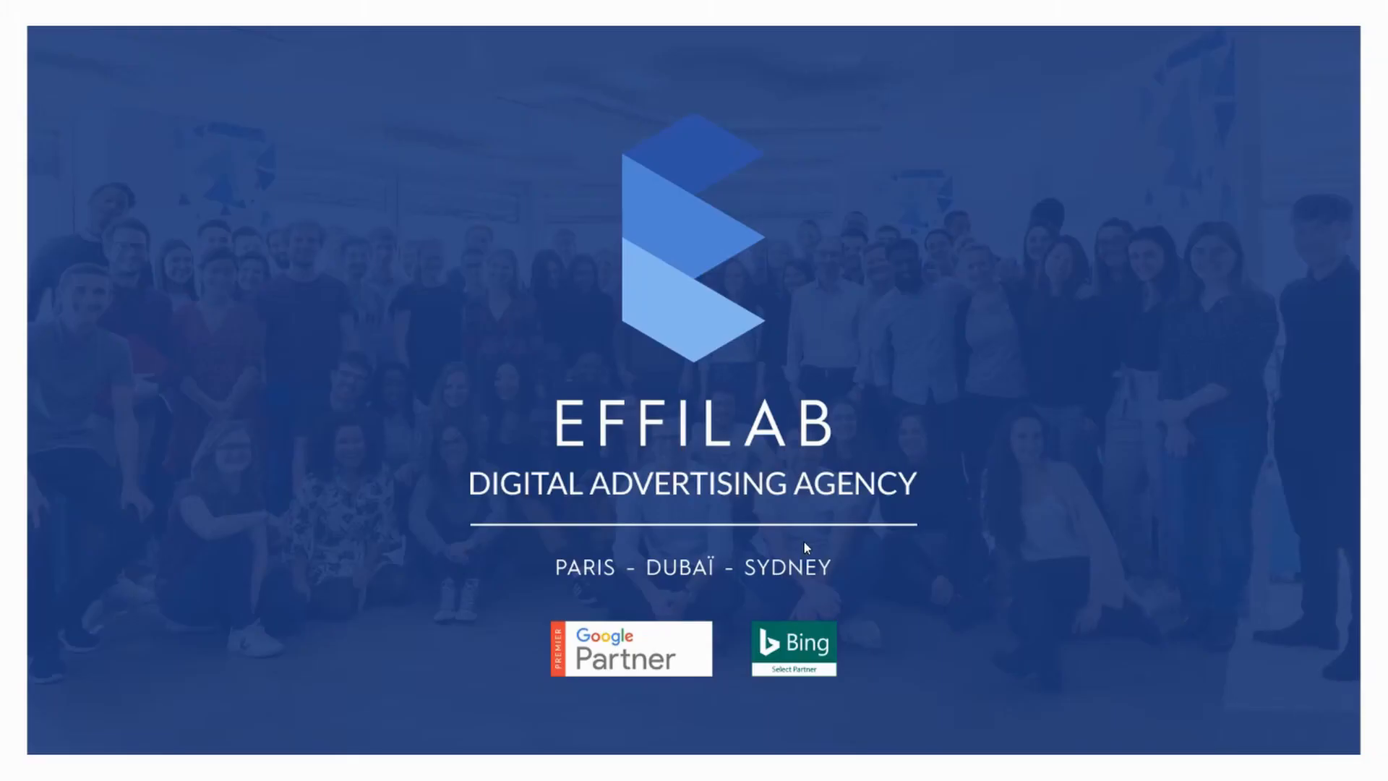